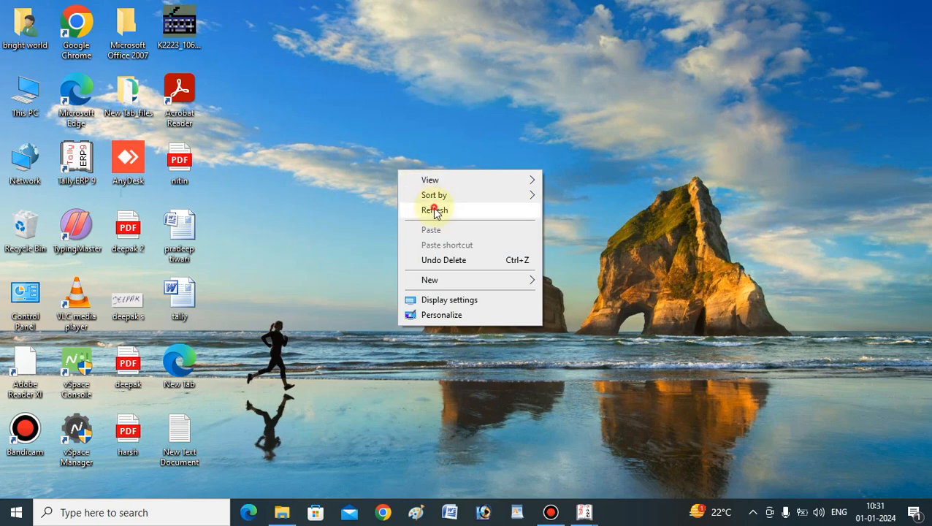
# - Refresh the desktop and switch to the Tally.ERP 9 window for Bright World Computer Center
pyautogui.click(434, 209)
pyautogui.moveTo(589, 519)
pyautogui.click(638, 467)
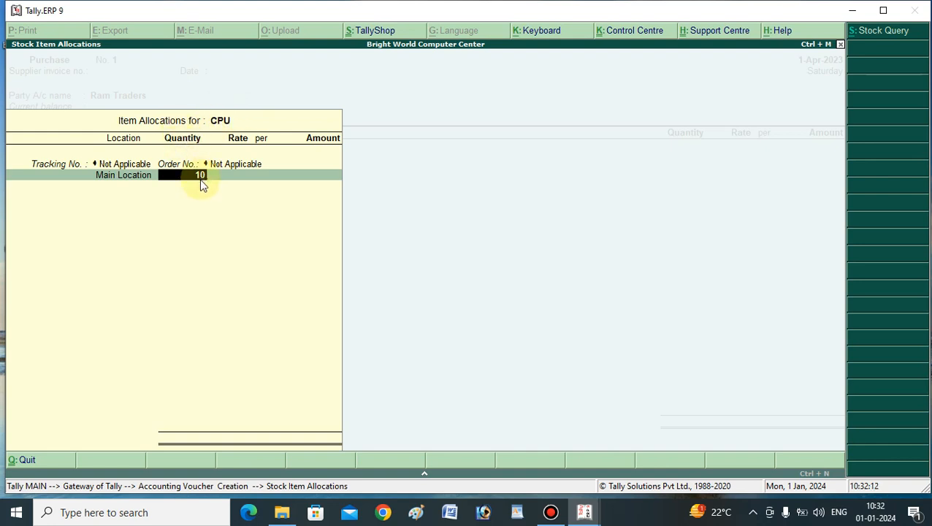
# - Allocate 10 pcs of CPU from Main Location at a rate of 5,000.00 in the purchase voucher
pyautogui.press('Return')
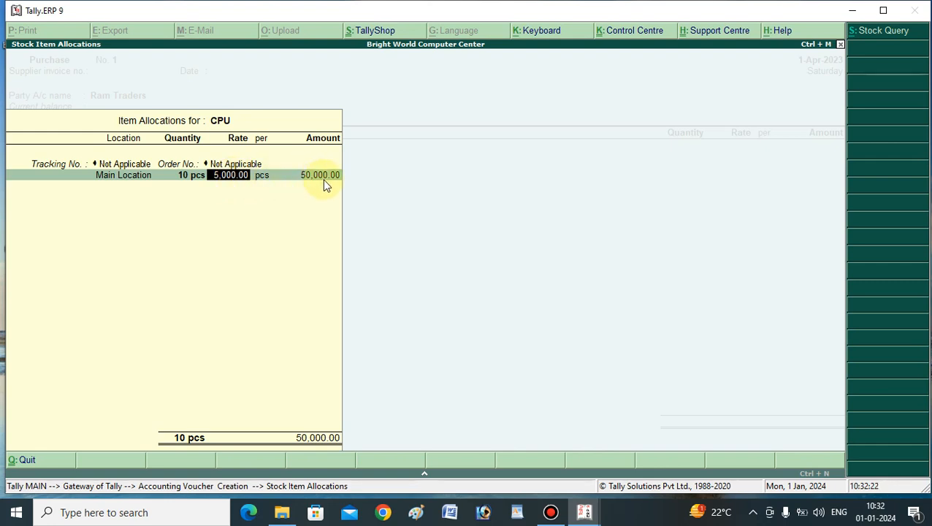
pyautogui.press('Return')
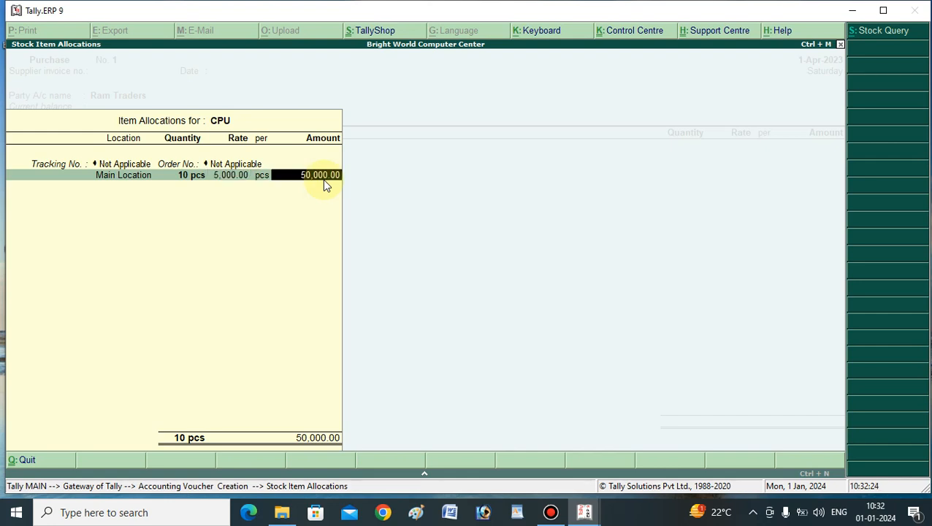
pyautogui.press('Return')
pyautogui.press('Return')
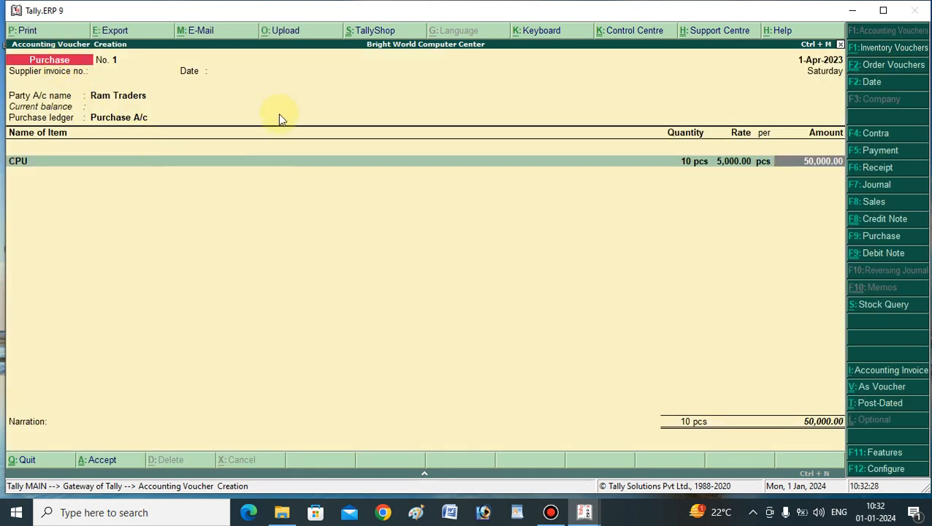
# - Change the voucher type to Sales, with Cash as the party account and Sales A/c as the sales ledger
pyautogui.click(871, 204)
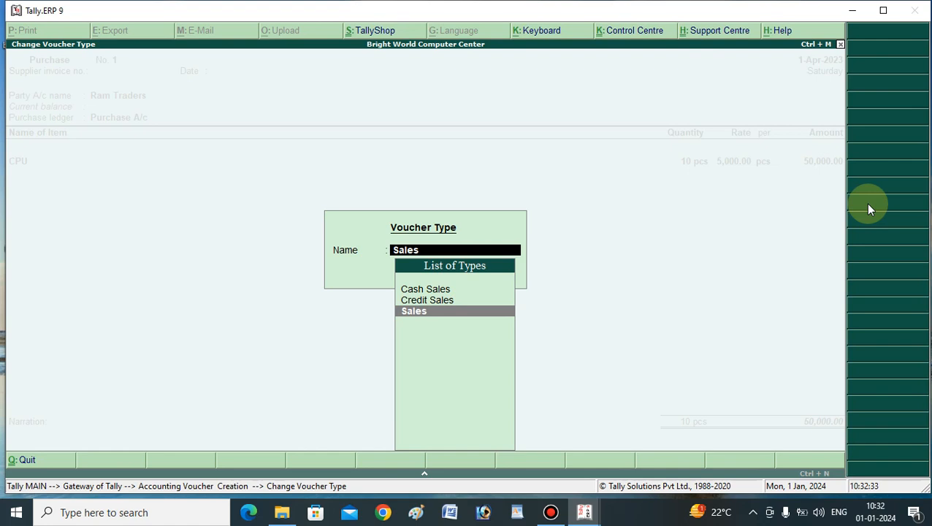
pyautogui.press('Return')
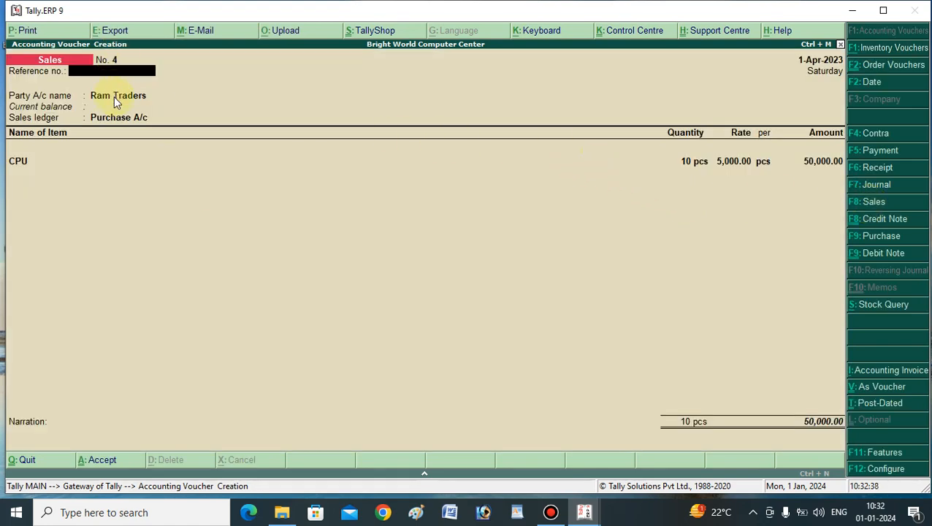
pyautogui.press('Return')
pyautogui.write('C')
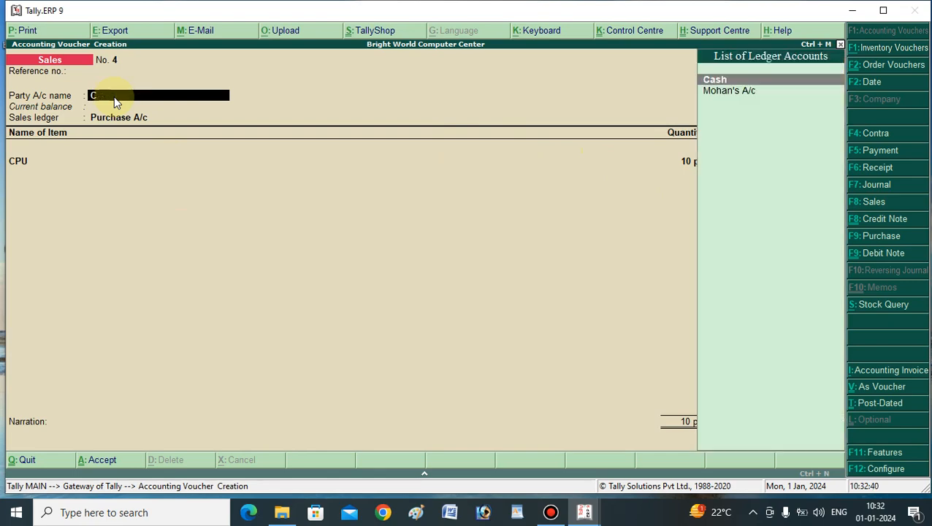
pyautogui.write('a')
pyautogui.press('Return')
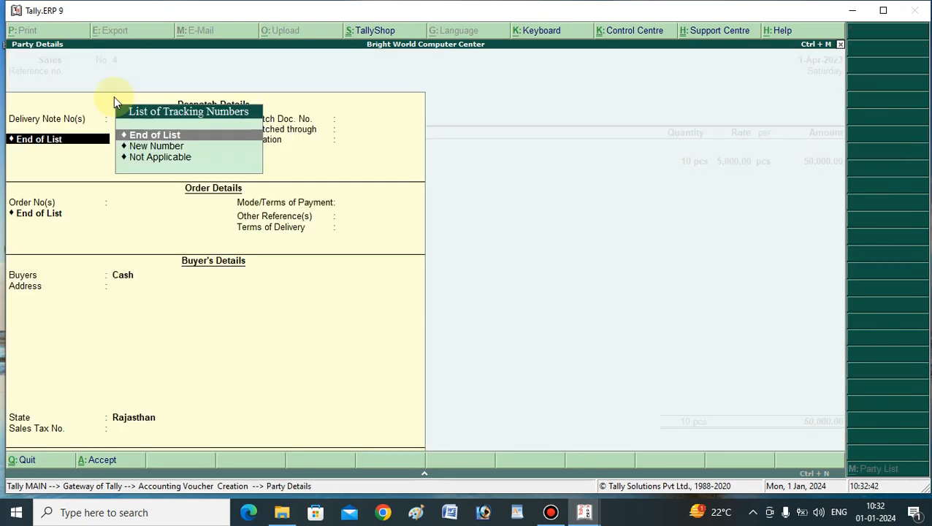
pyautogui.hotkey('ctrl', 'a')
pyautogui.press('Down')
pyautogui.press('Down')
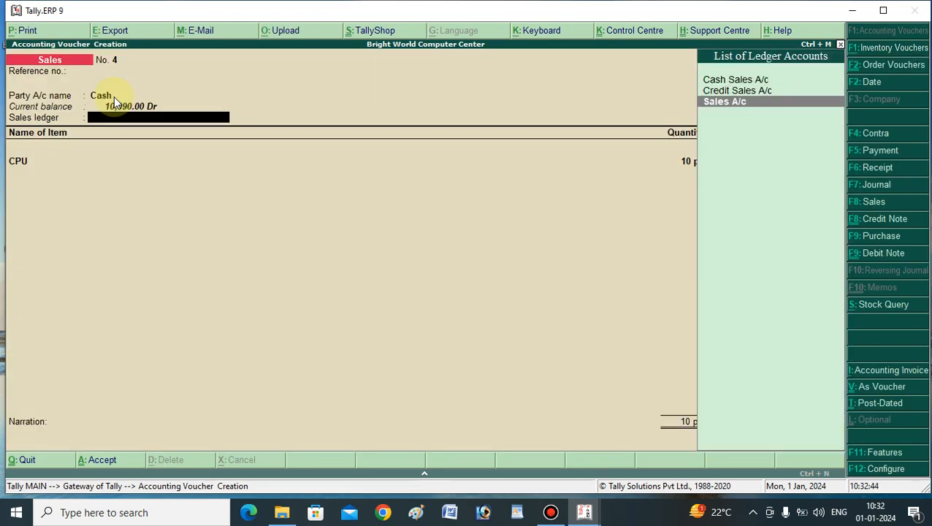
pyautogui.press('Return')
# - Set the CPU allocation in the sales voucher to 2 pcs, with tracking and order numbers Not Applicable
pyautogui.press('Return')
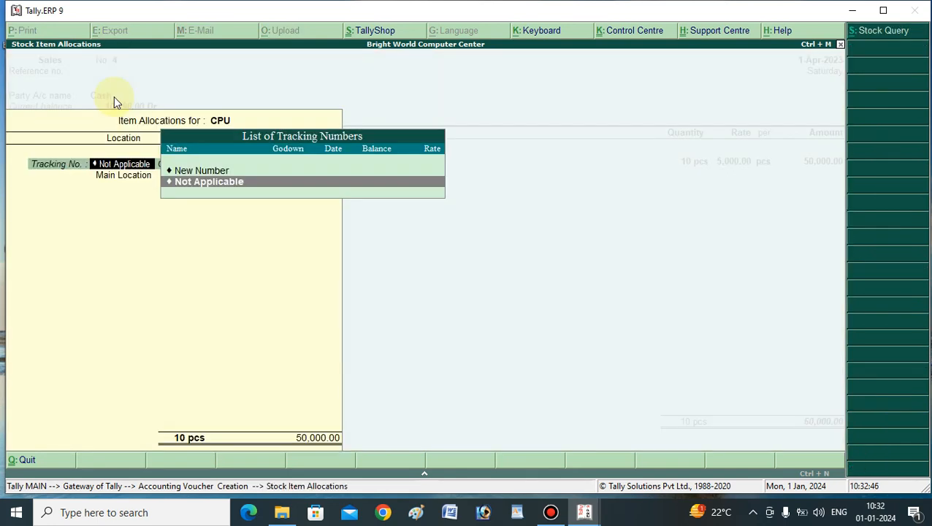
pyautogui.press('Return')
pyautogui.press('Return')
pyautogui.press('Return')
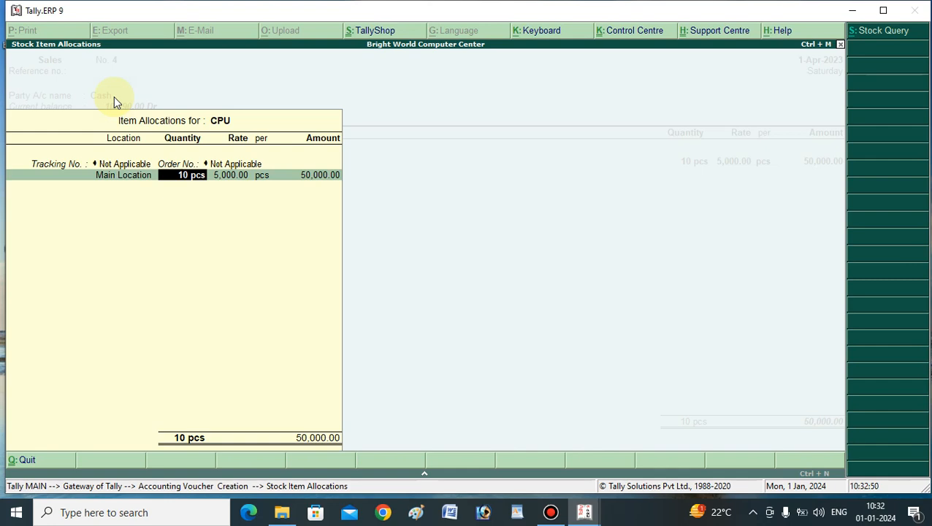
pyautogui.write('2')
pyautogui.press('Return')
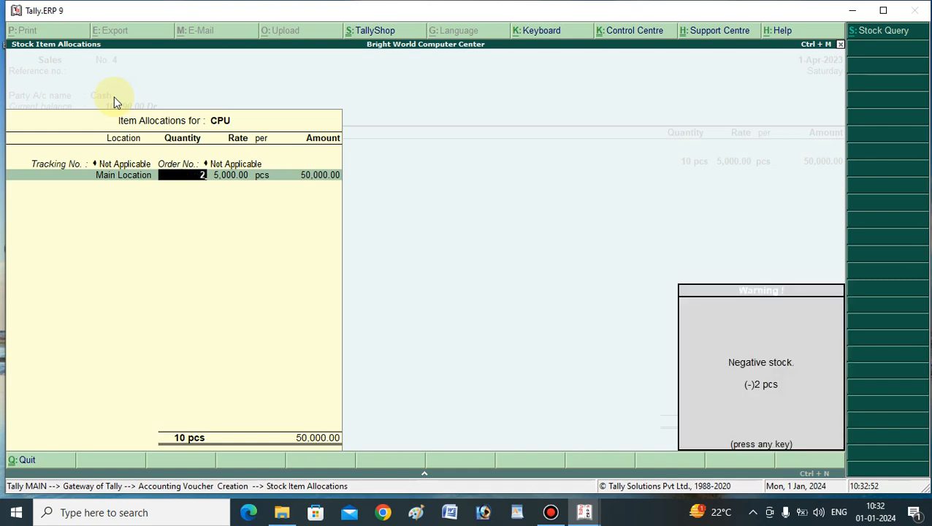
pyautogui.press('Return')
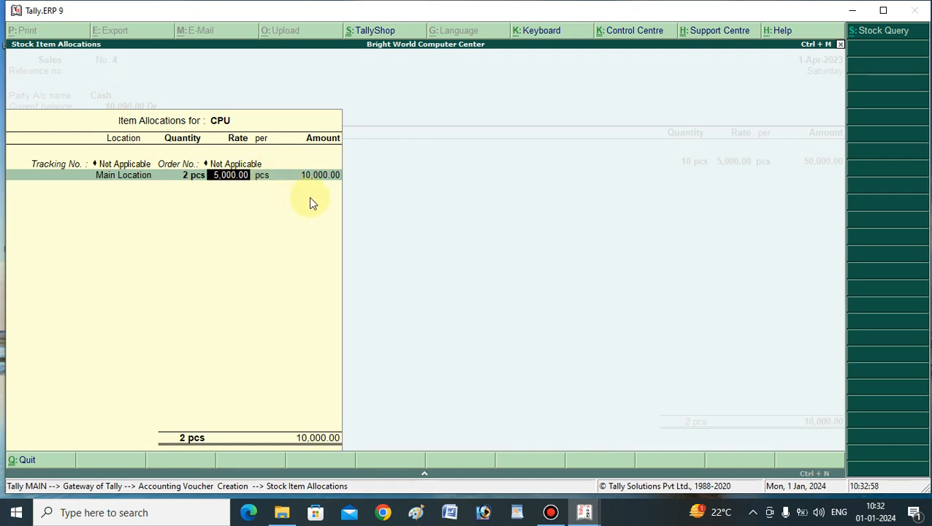
# - Discard the current sales voucher entries and start again from a blank sales voucher
pyautogui.press('Escape')
pyautogui.press('Return')
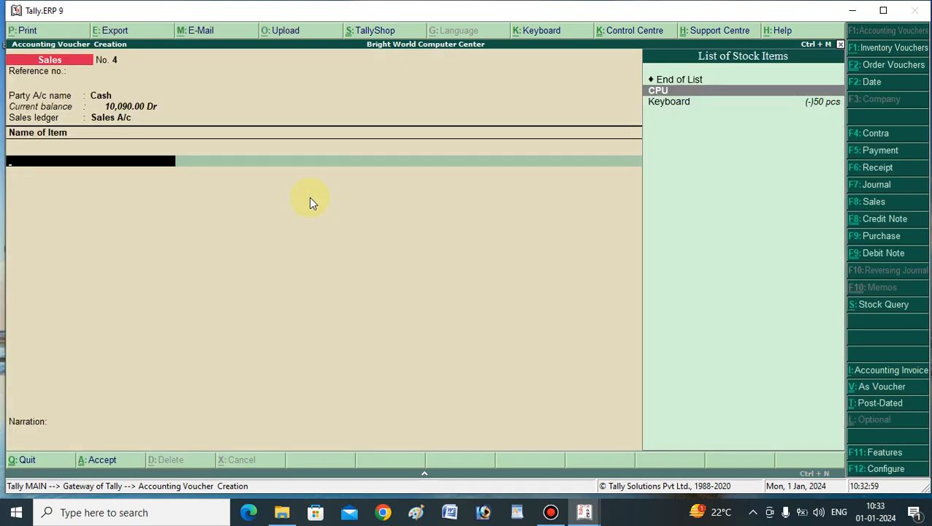
pyautogui.press('Escape')
pyautogui.press('Return')
pyautogui.press('Return')
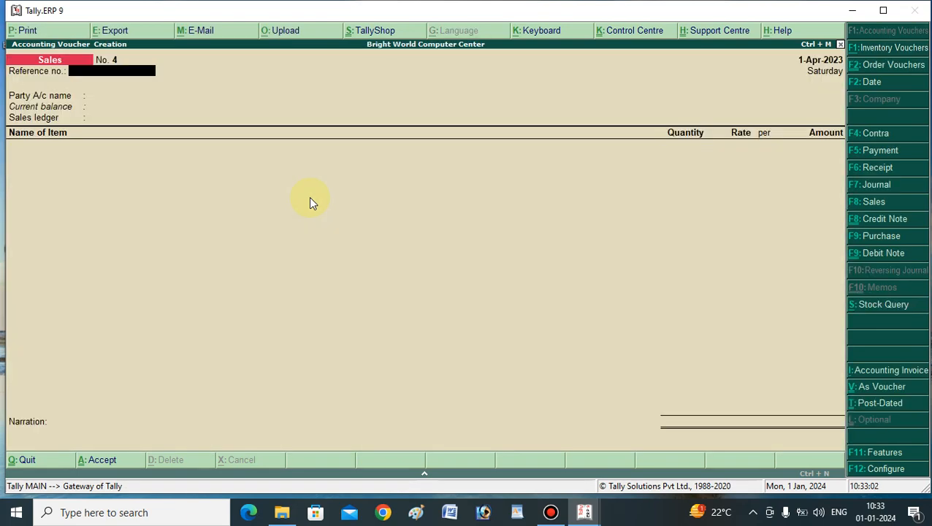
# - Set the blank sales voucher's party account to Cash and its sales ledger to Sales A/c
pyautogui.write('CA')
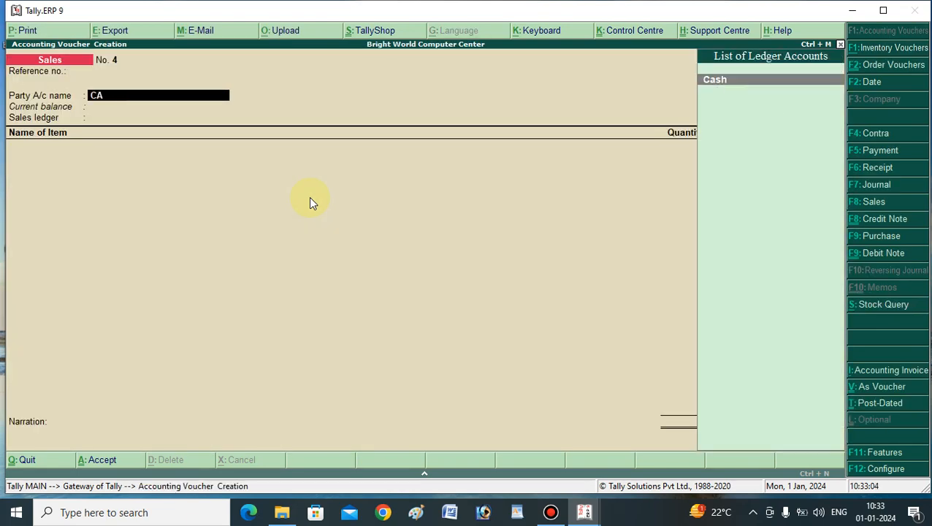
pyautogui.press('Return')
pyautogui.hotkey('ctrl', 'a')
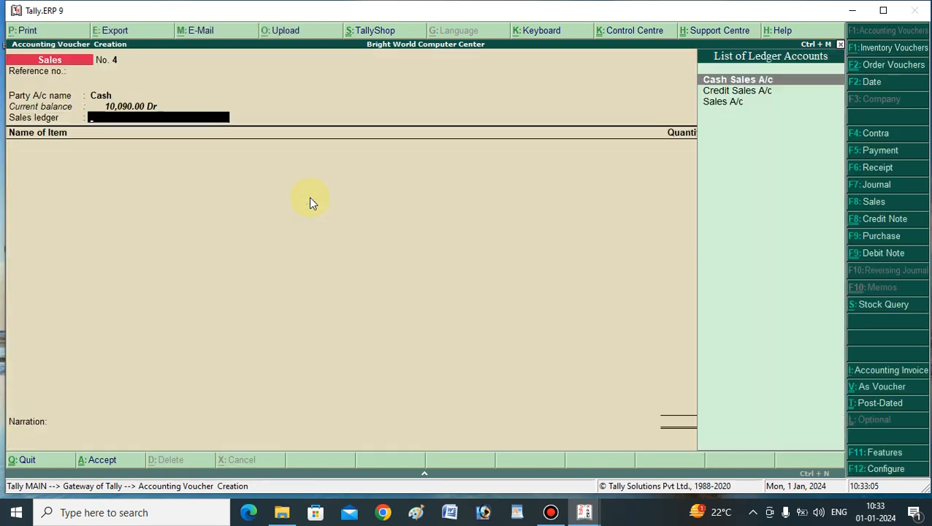
pyautogui.press('Down')
pyautogui.press('Down')
pyautogui.press('Return')
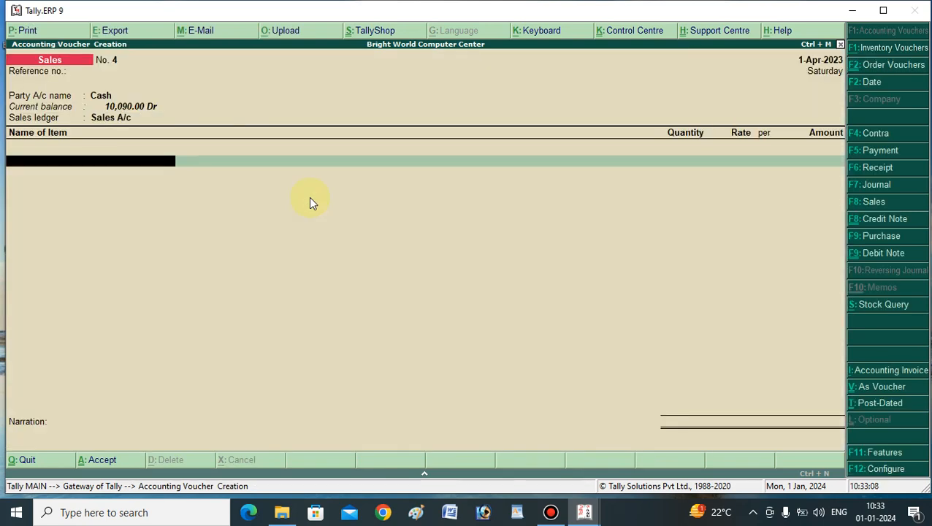
# - Add 1 pcs of CPU from Main Location to the sales voucher, with tracking and order numbers Not Applicable
pyautogui.write('C')
pyautogui.press('Return')
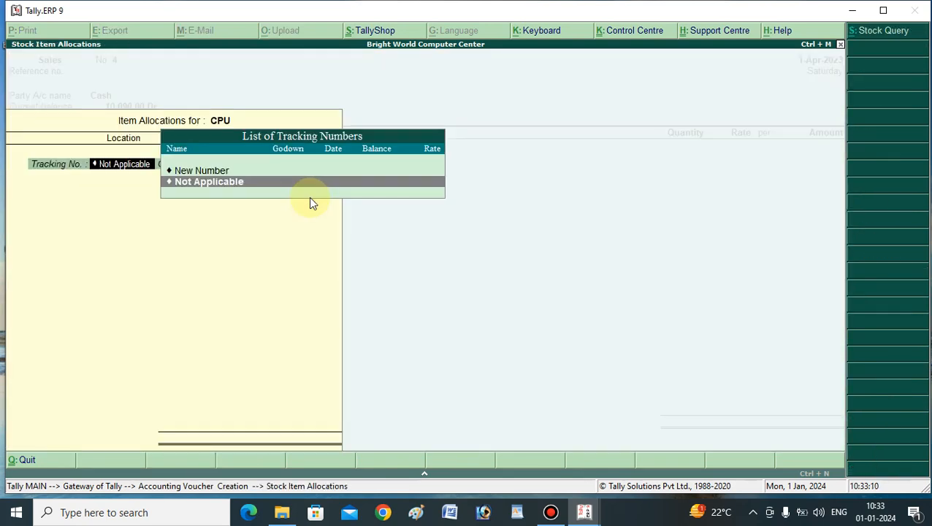
pyautogui.press('Return')
pyautogui.press('Return')
pyautogui.write('M')
pyautogui.press('Return')
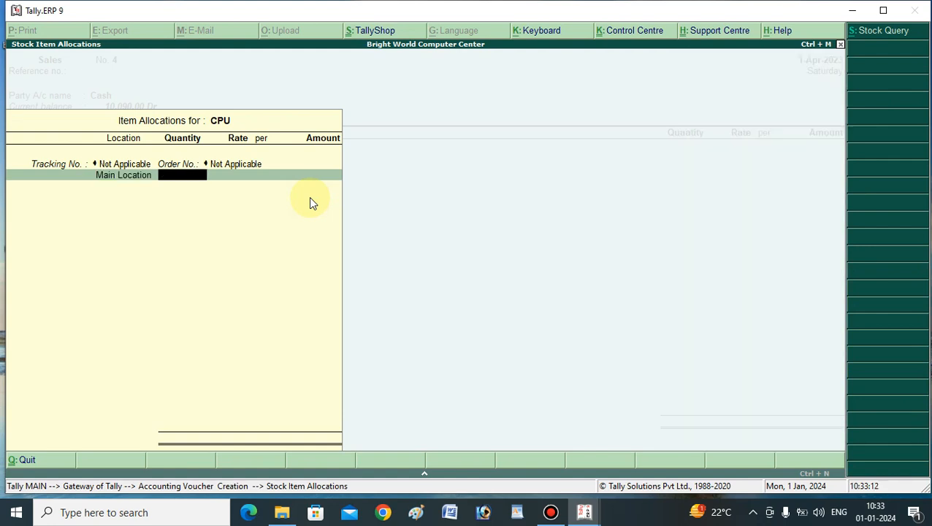
pyautogui.write('1')
pyautogui.press('Return')
pyautogui.press('Return')
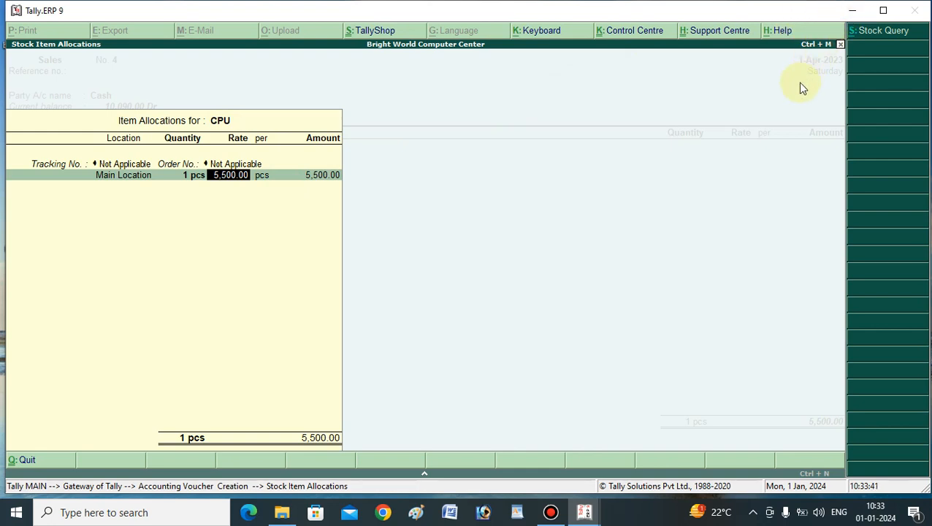
# - Refresh the desktop and switch to the Tally.ERP 9 window for Bright World Computer Institute
pyautogui.click(851, 10)
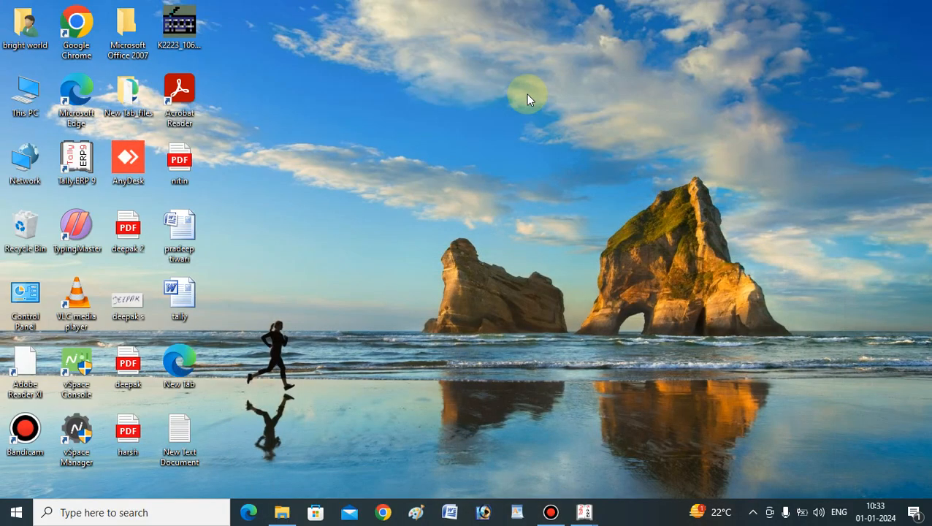
pyautogui.rightClick(450, 93)
pyautogui.click(483, 131)
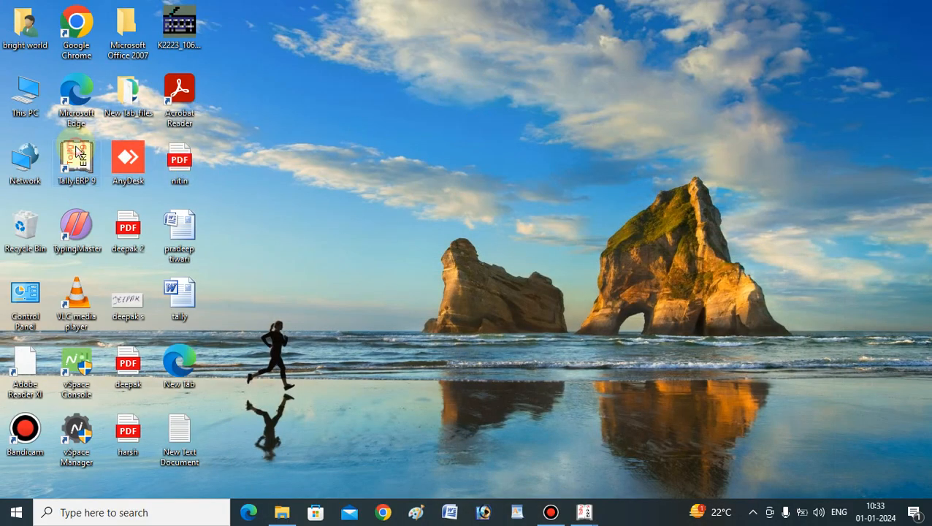
pyautogui.click(79, 151)
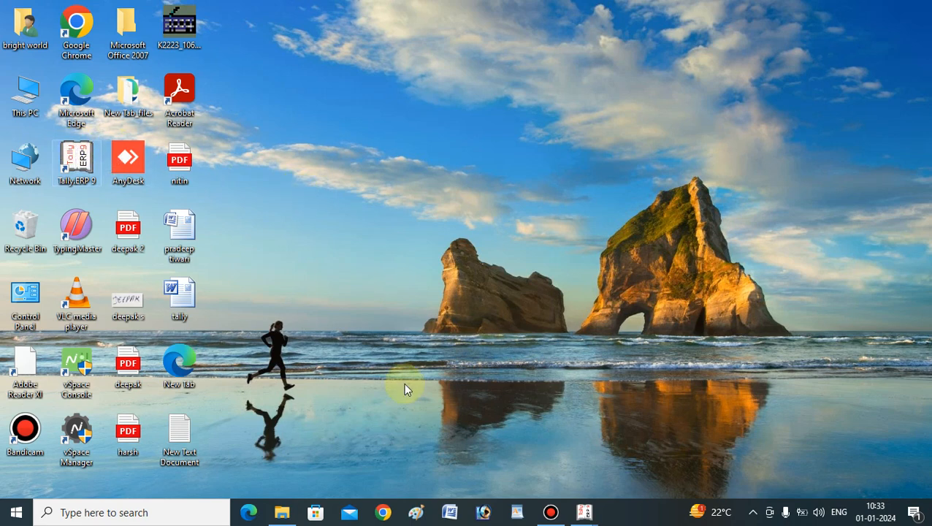
pyautogui.moveTo(584, 515)
pyautogui.click(511, 460)
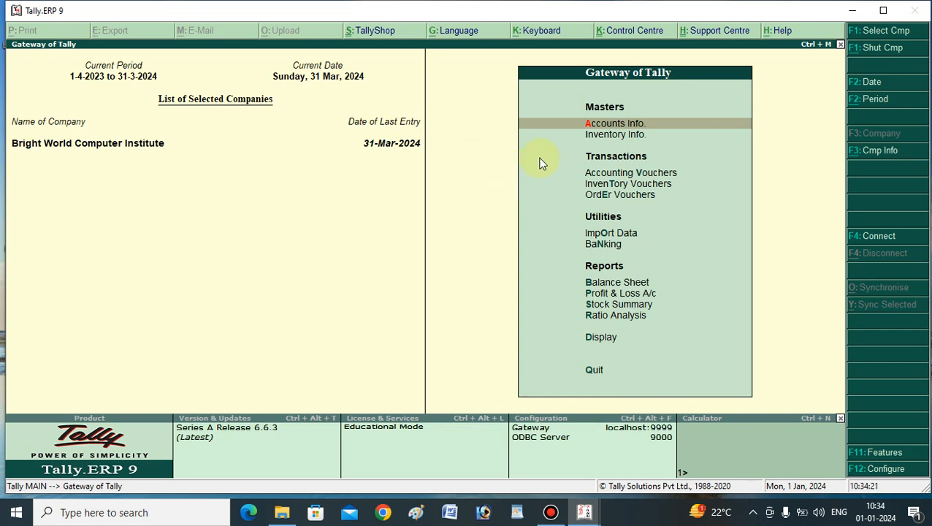
# - Open the creation form for a single stock item in the inventory masters
pyautogui.click(610, 136)
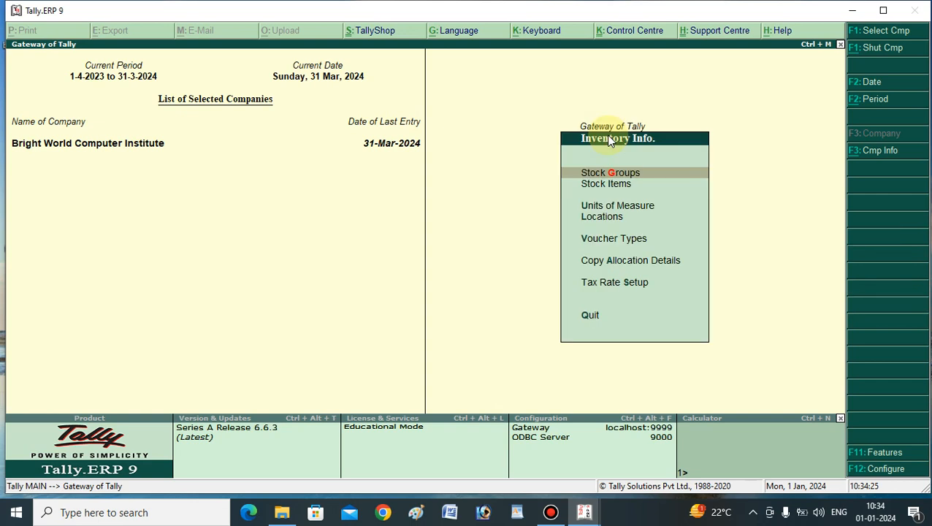
pyautogui.click(596, 185)
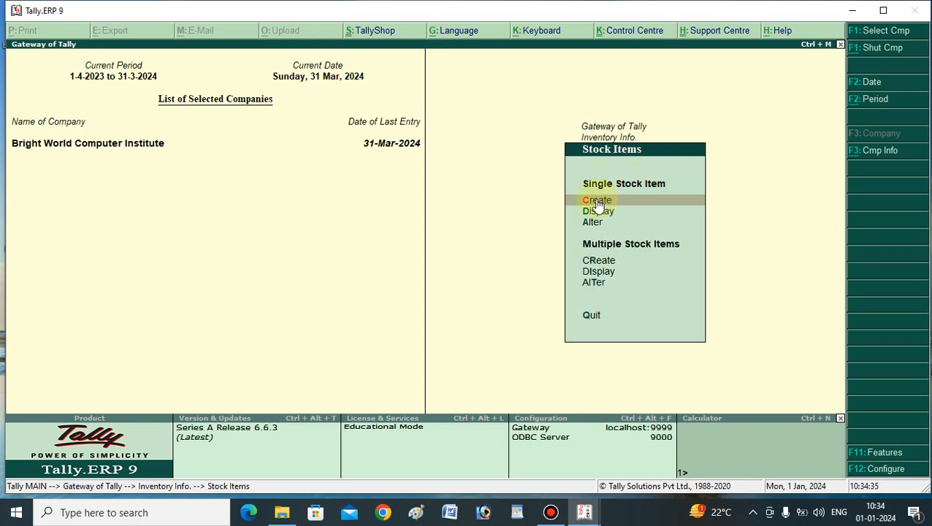
pyautogui.click(598, 200)
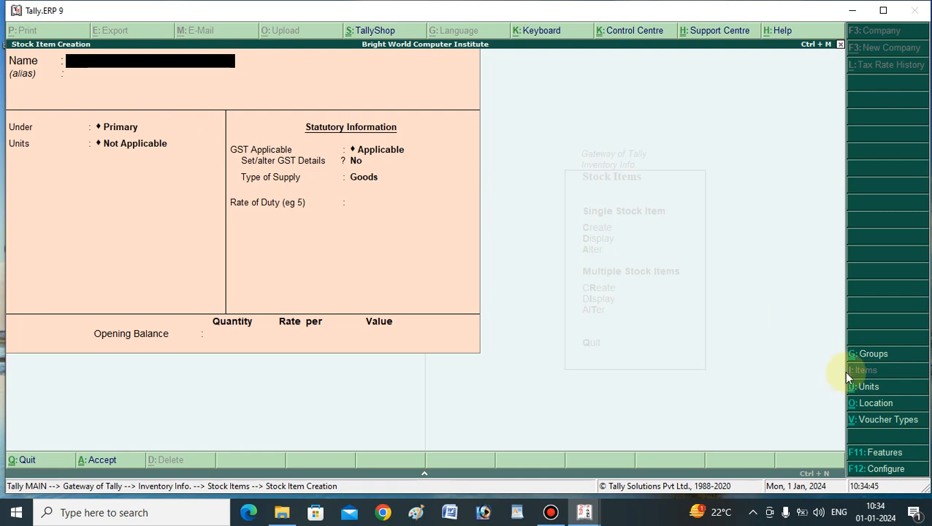
# - Accept the stock item configuration with "Enable standard rates for stock items" set to Yes and component list details set to No
pyautogui.click(886, 471)
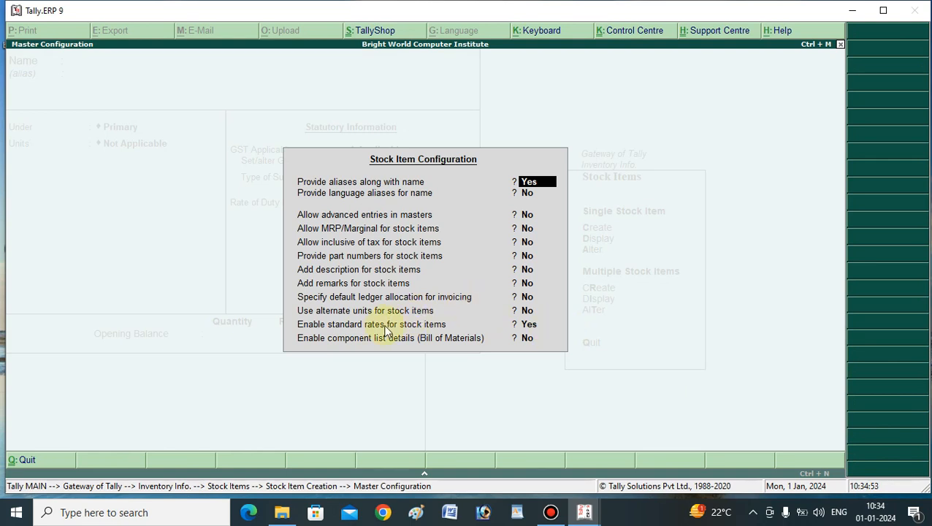
pyautogui.click(321, 325)
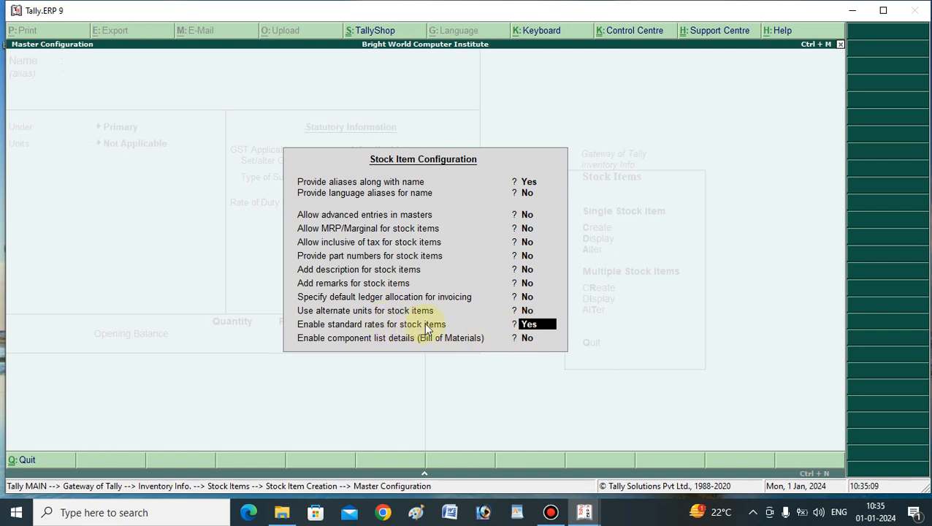
pyautogui.press('Return')
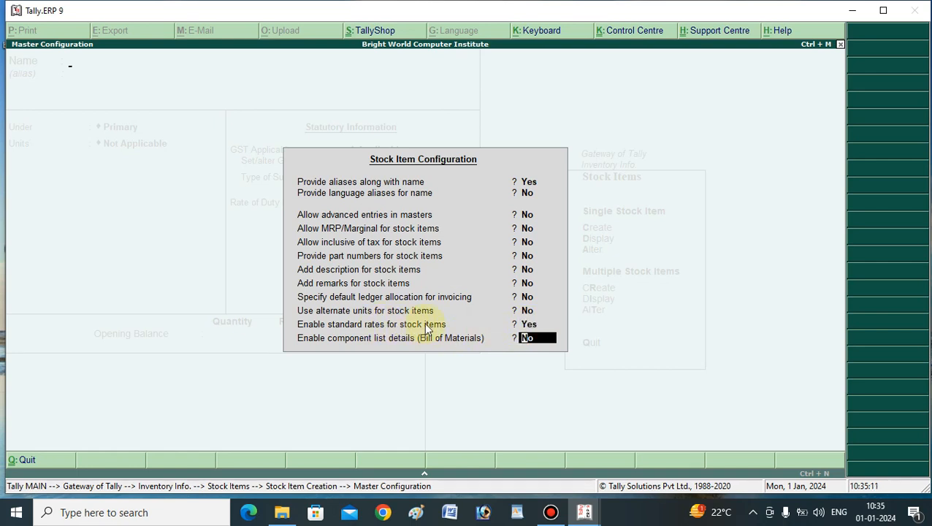
pyautogui.press('Return')
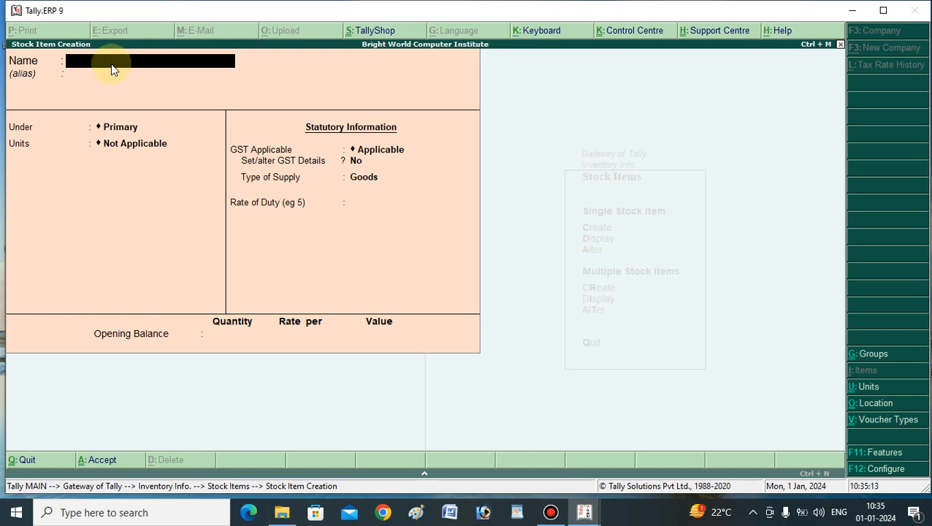
# - Name the new stock item CPU, leave the alias blank, and place it under the Computer Items group
pyautogui.write('CPU')
pyautogui.press('Return')
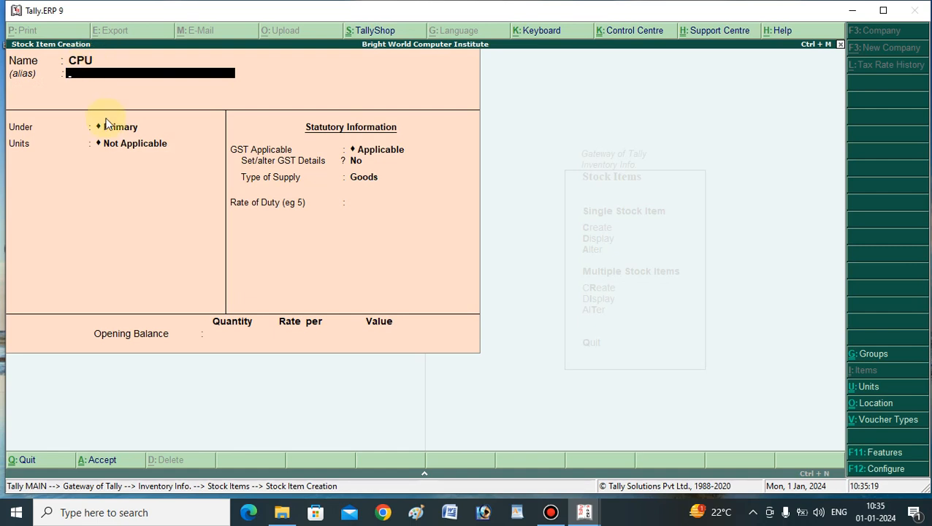
pyautogui.press('Return')
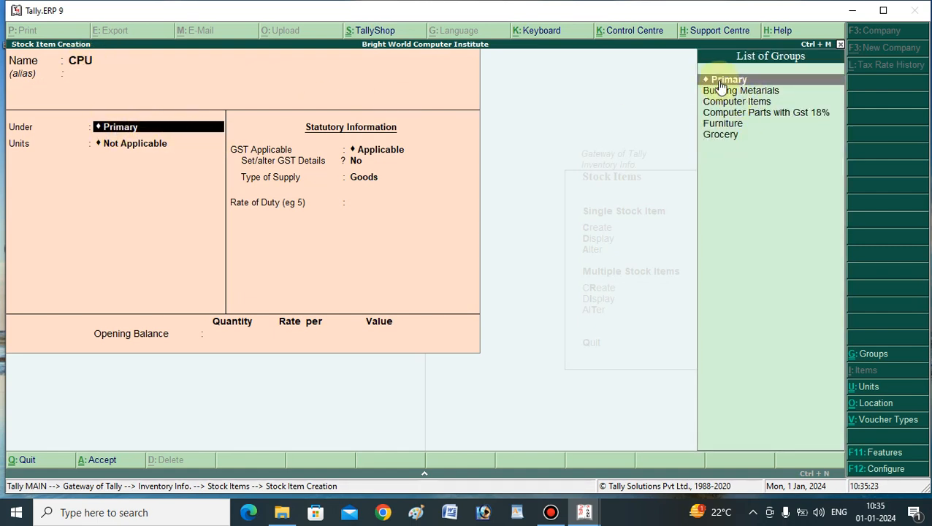
pyautogui.click(725, 102)
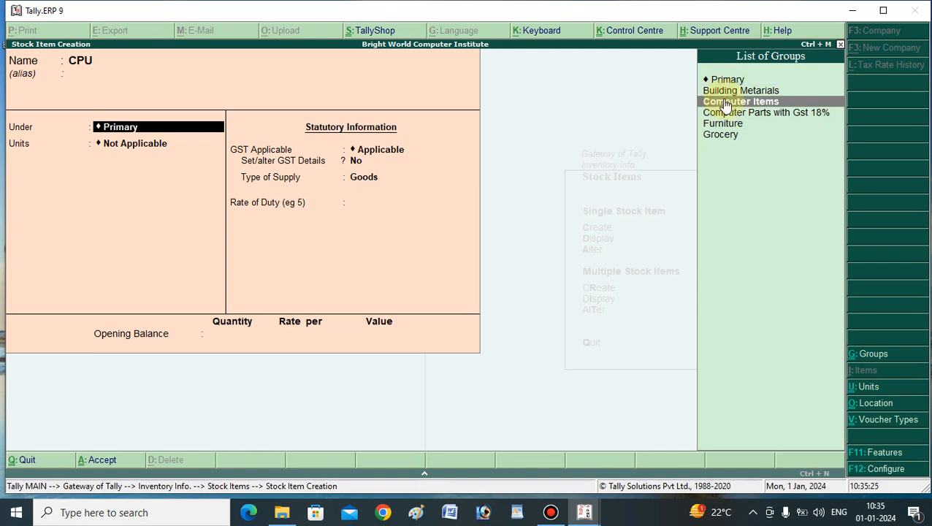
pyautogui.click(725, 105)
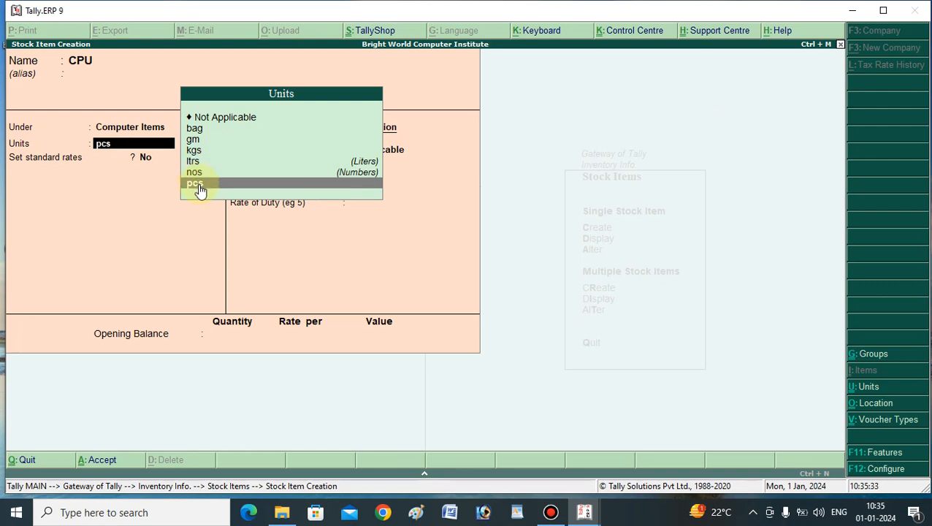
# - Set the CPU item's unit to pcs and set standard rates to Yes
pyautogui.hotkey('alt', 'c')
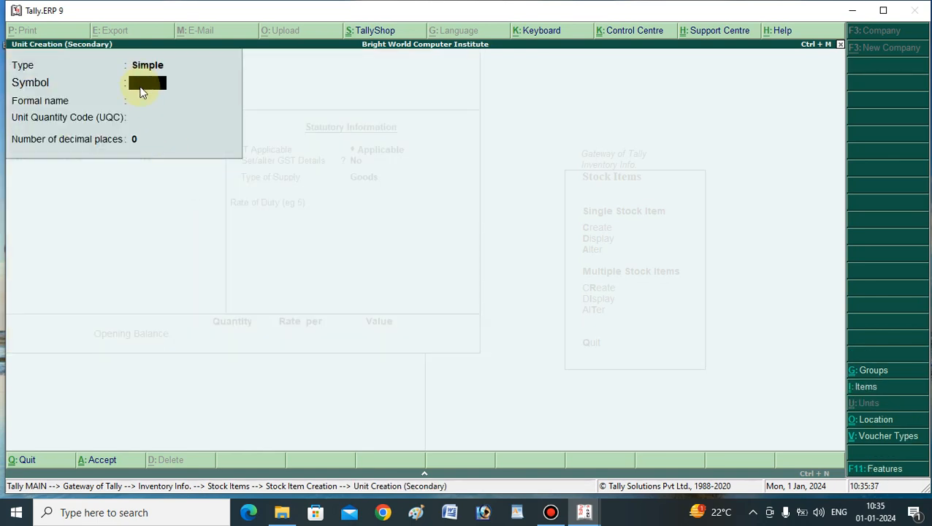
pyautogui.press('Escape')
pyautogui.press('Return')
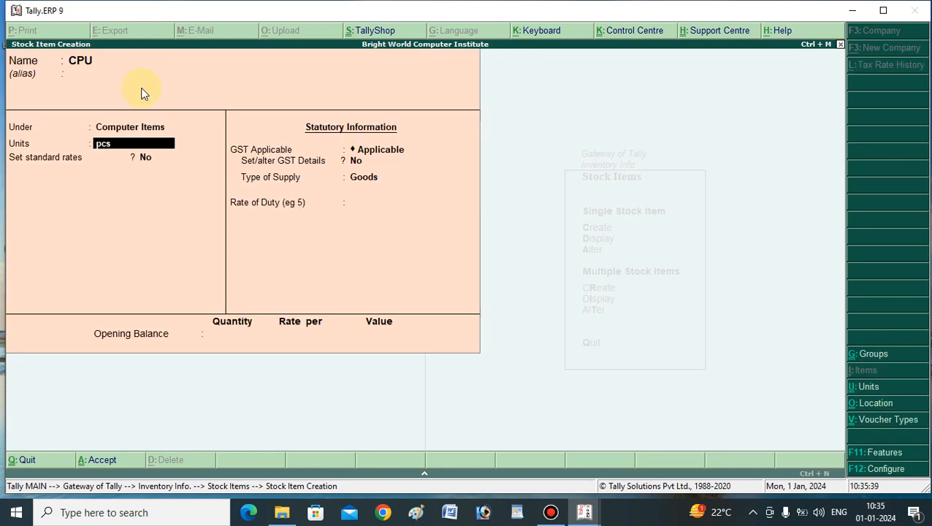
pyautogui.press('Return')
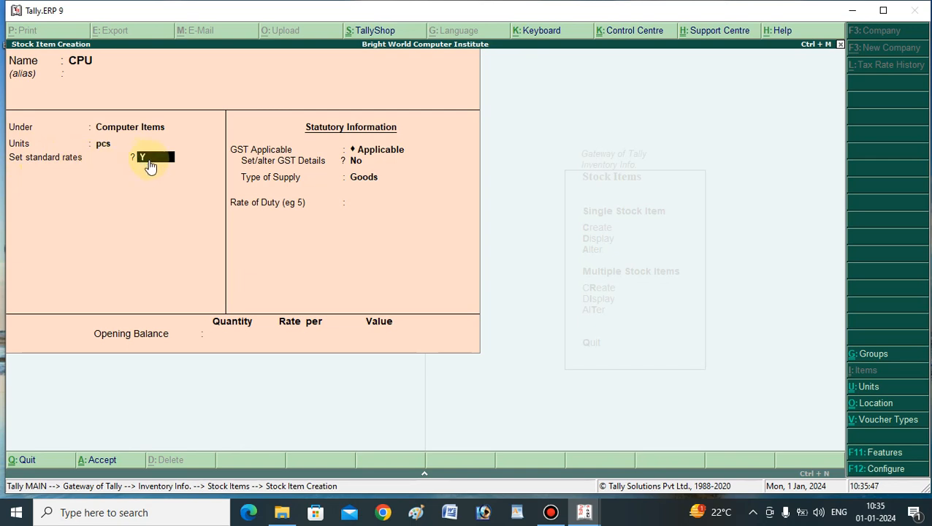
pyautogui.press('Return')
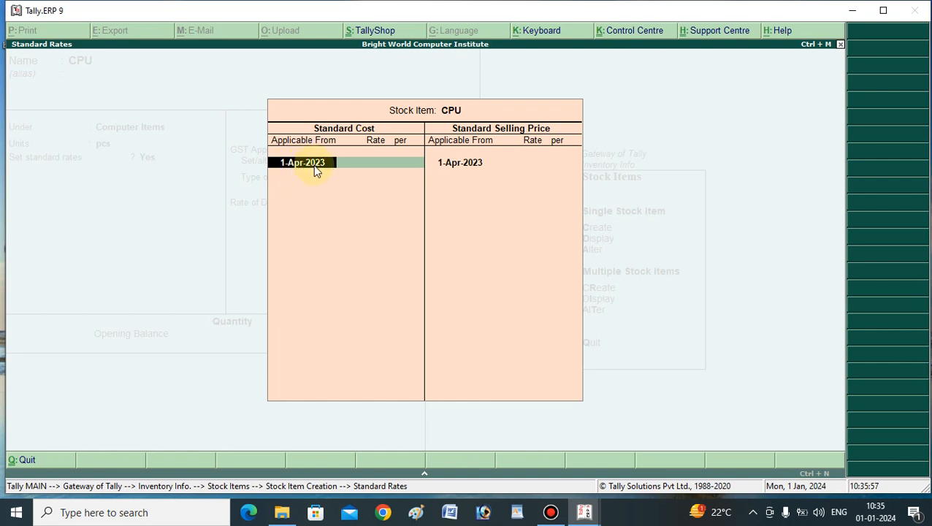
# - Enter a standard cost of 5,000 per pcs for CPU, applicable from 31-Mar-2024
pyautogui.write('31.3')
pyautogui.press('Return')
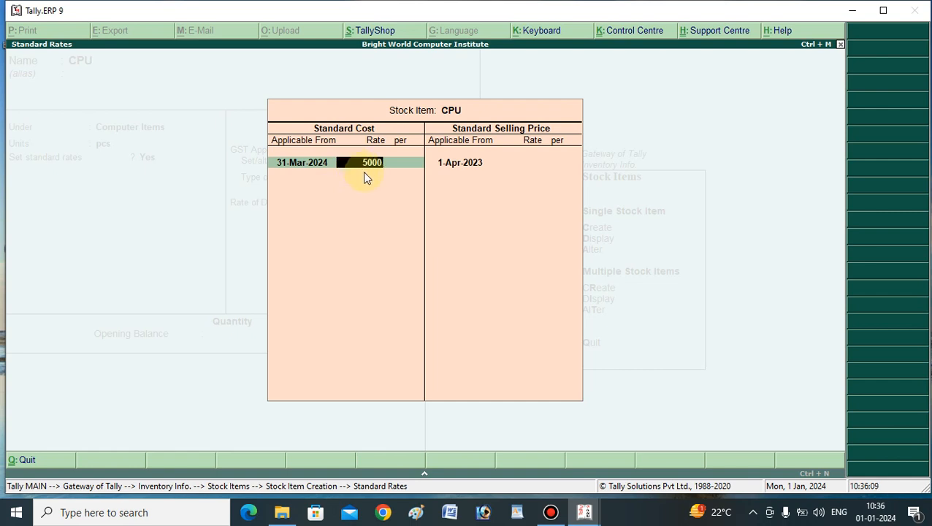
pyautogui.write('5000')
pyautogui.press('Return')
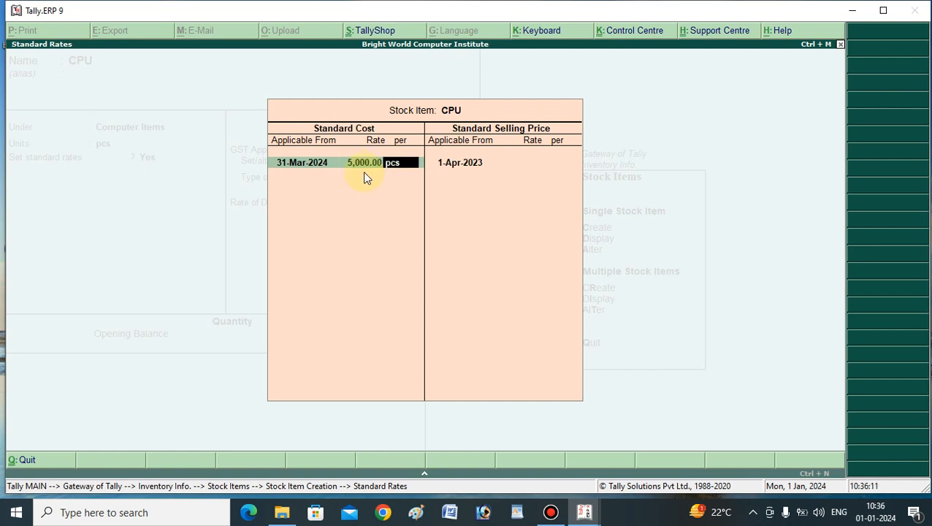
pyautogui.press('Return')
pyautogui.press('Return')
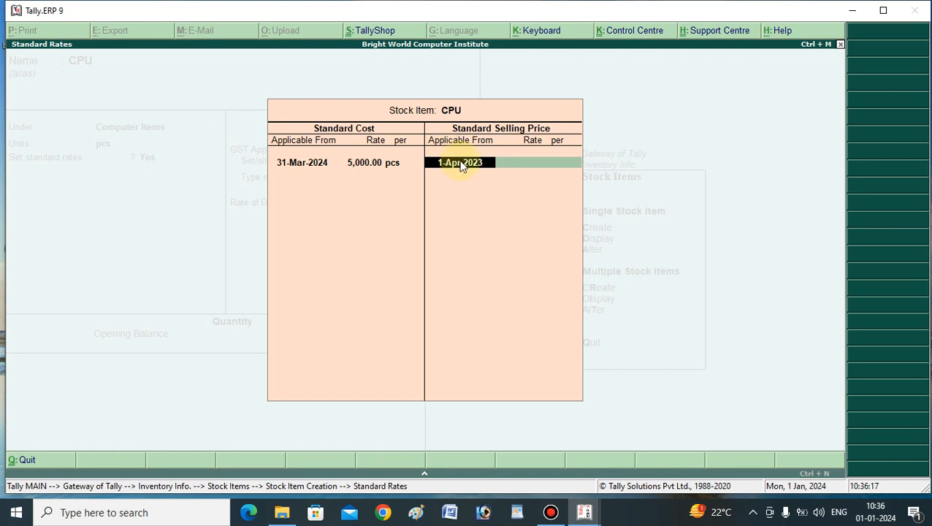
# - Enter a standard selling price of 5,500 per pcs for CPU, applicable from 31-Mar-2024, and finish the standard rates
pyautogui.write('31.3')
pyautogui.press('Return')
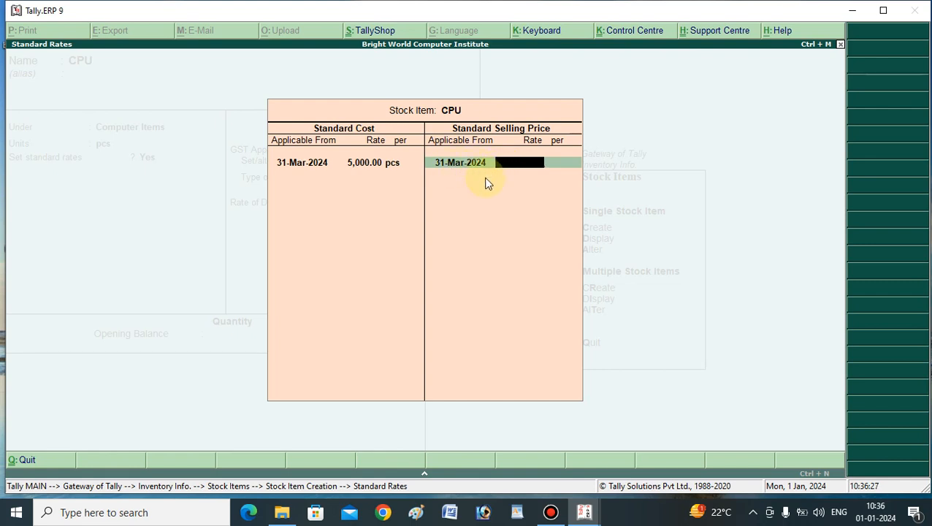
pyautogui.write('5500')
pyautogui.press('Return')
pyautogui.press('Return')
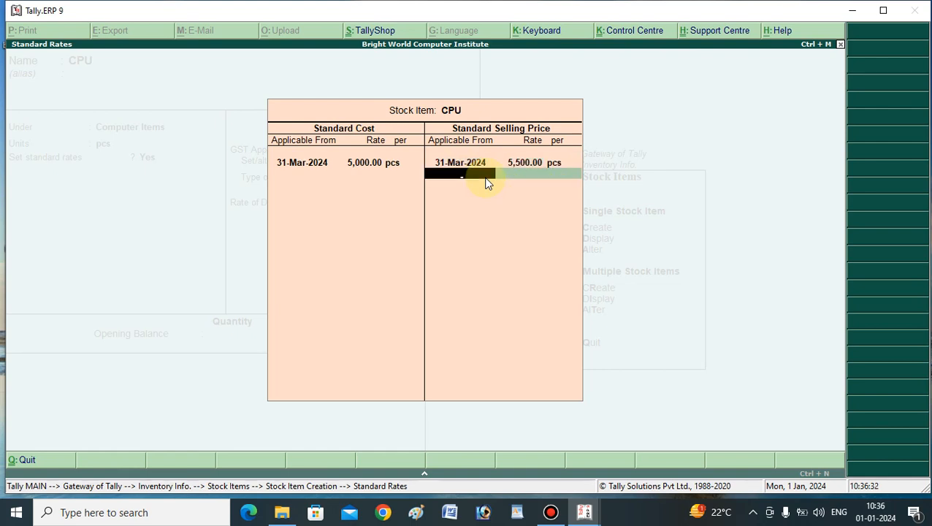
pyautogui.press('Return')
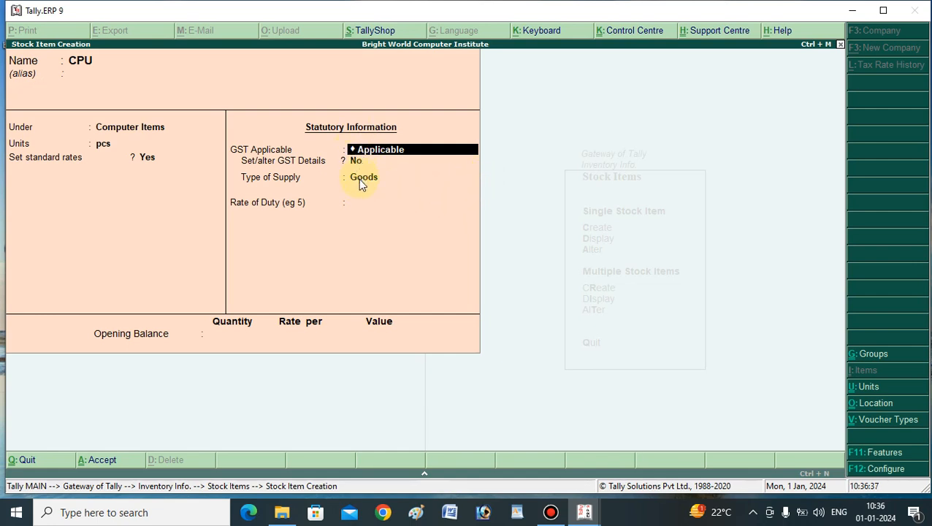
# - Keep the default statutory information, leave the opening balance blank, and save the CPU stock item
pyautogui.press('Return')
pyautogui.press('Return')
pyautogui.press('Return')
pyautogui.press('Return')
pyautogui.press('Return')
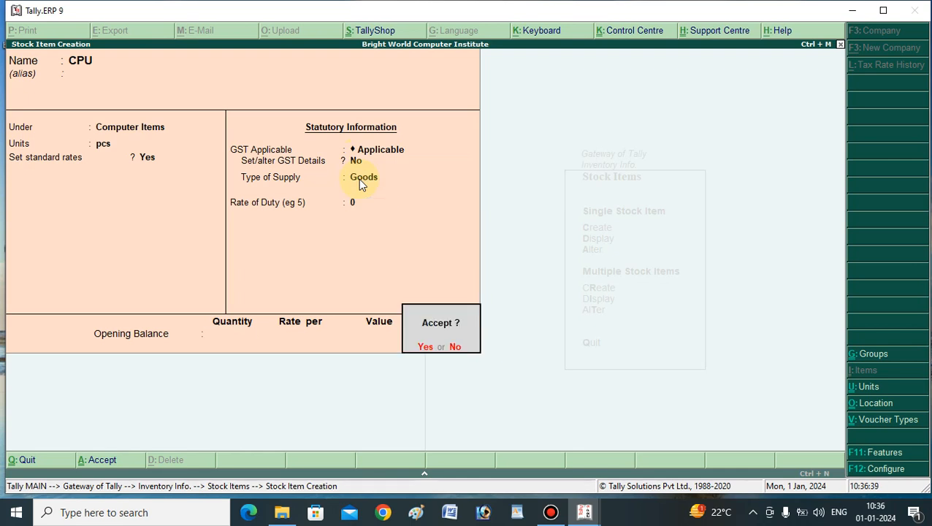
pyautogui.press('Return')
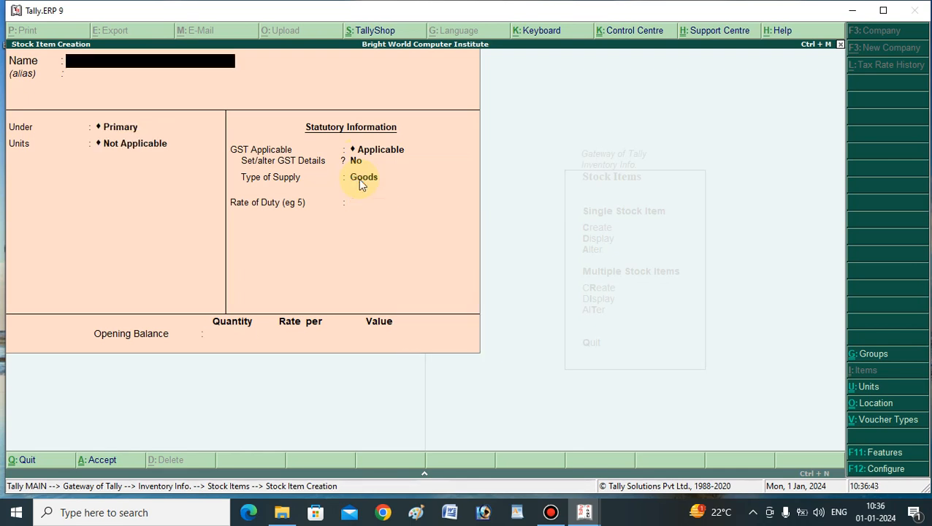
# - Leave stock item creation and return to the Gateway of Tally, keeping the program open
pyautogui.press('Escape')
pyautogui.press('y')
pyautogui.press('Escape')
pyautogui.press('Escape')
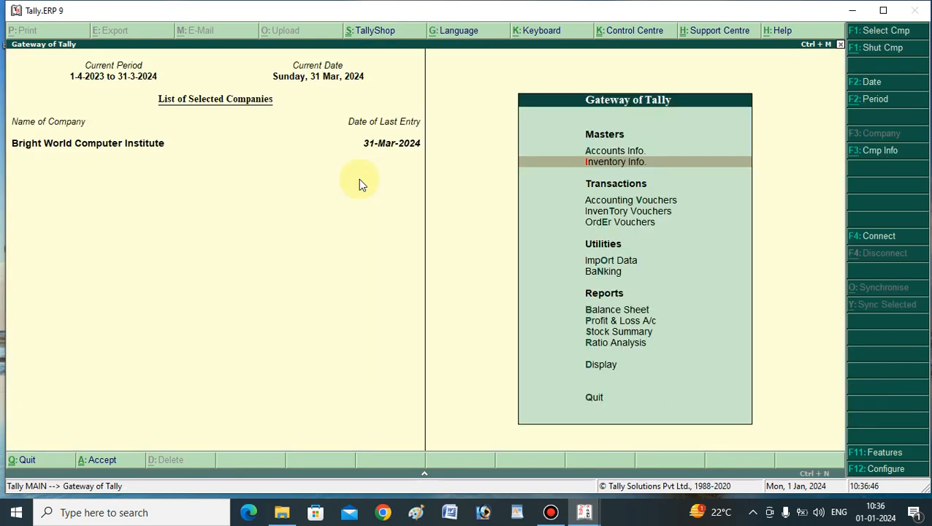
pyautogui.press('Escape')
pyautogui.press('n')
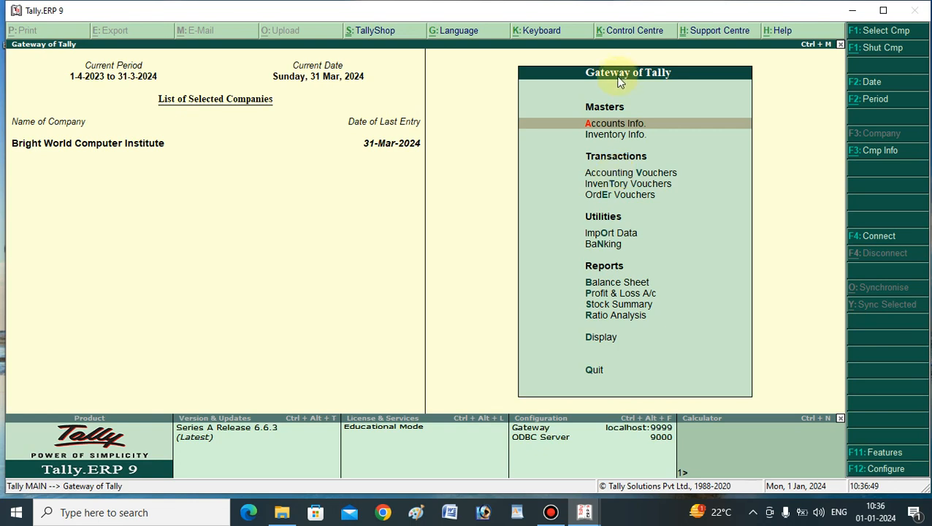
# - Start an accounting voucher of type Purchase and switch it to invoice mode
pyautogui.click(630, 174)
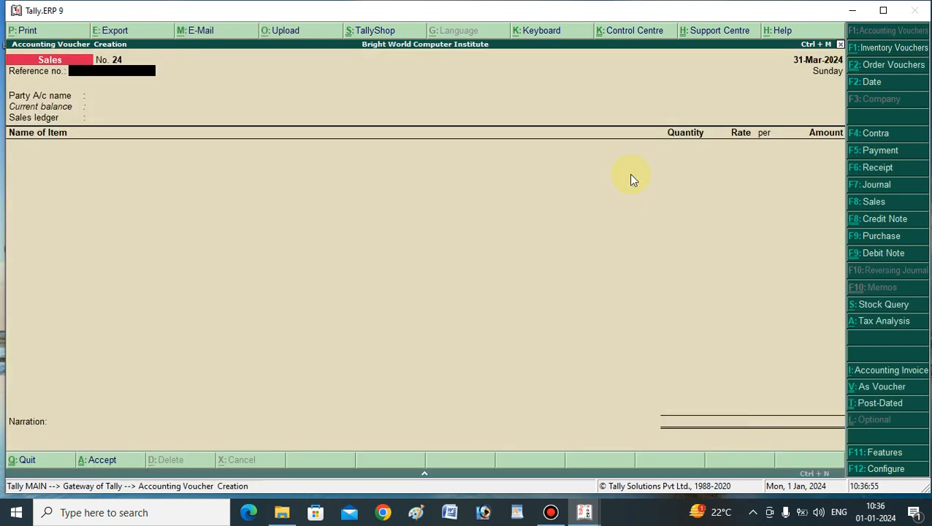
pyautogui.click(878, 239)
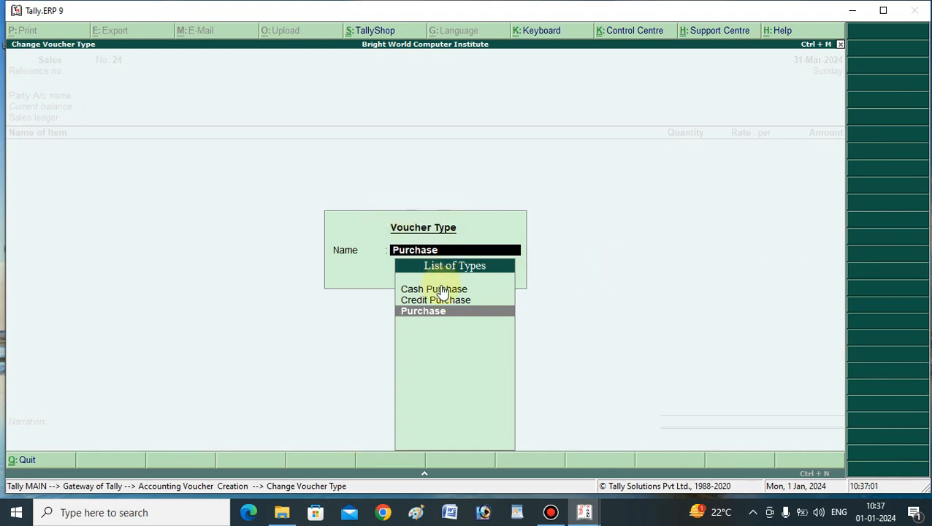
pyautogui.click(423, 313)
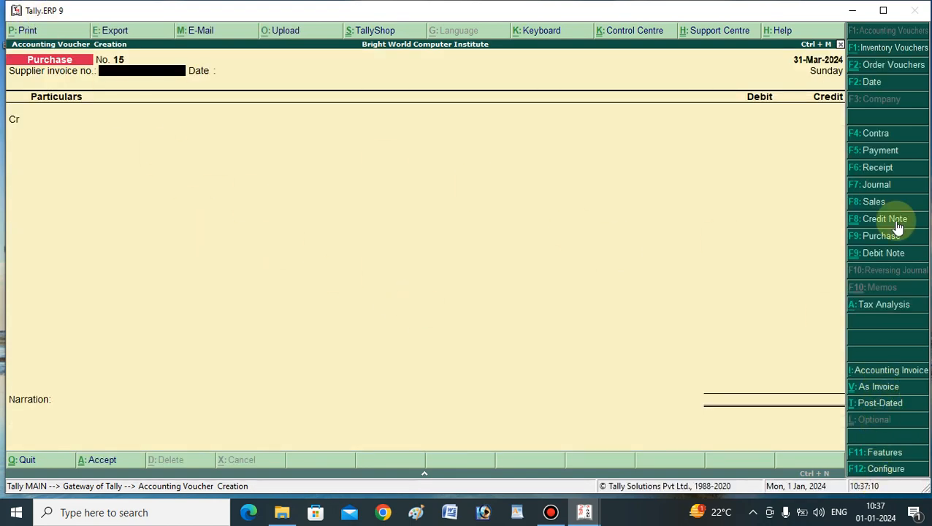
pyautogui.click(878, 387)
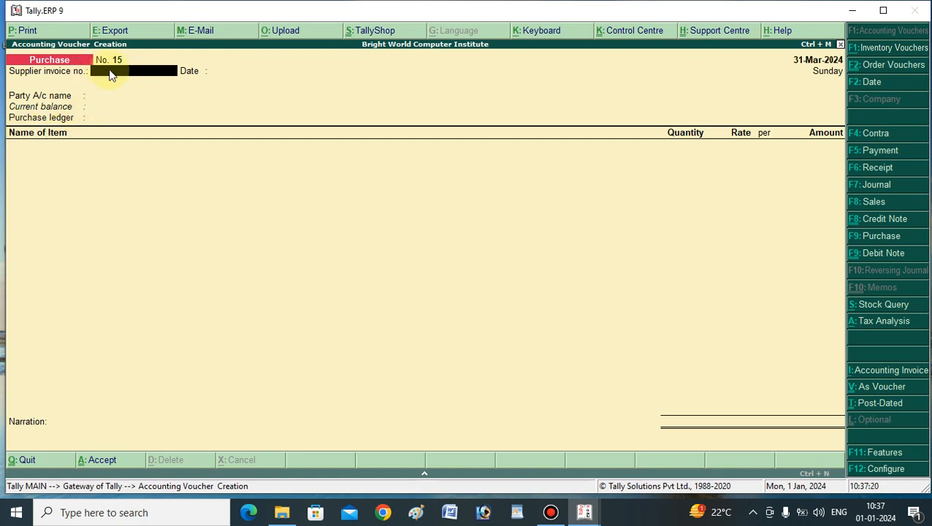
# - Enter supplier invoice number 1 dated 31-Mar-2024 and choose Ram Traders as the party account with its default party details
pyautogui.press('Return')
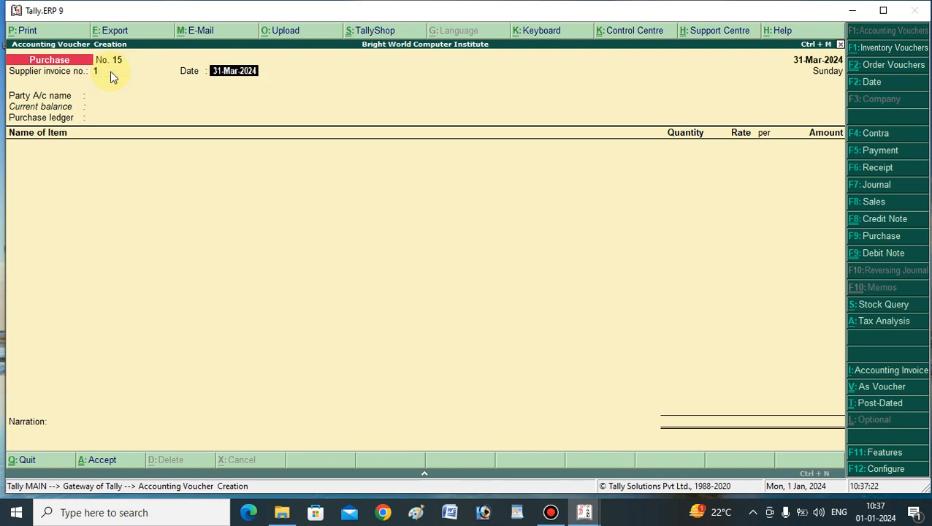
pyautogui.press('Return')
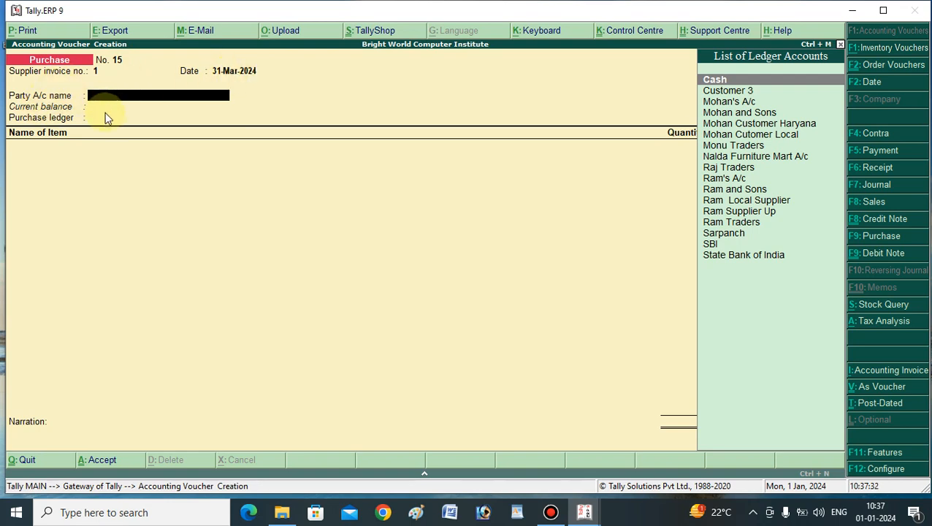
pyautogui.write('RA')
pyautogui.press('Down')
pyautogui.press('Down')
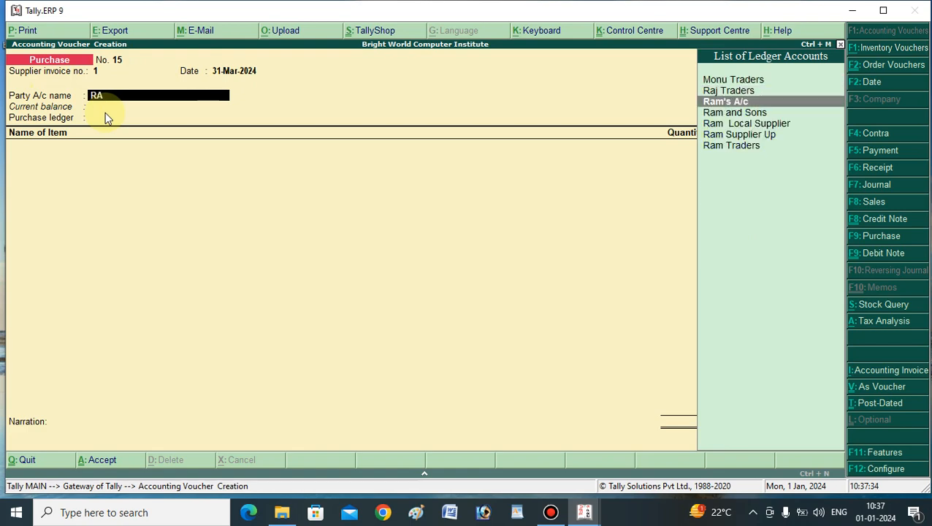
pyautogui.press('Down')
pyautogui.press('Down')
pyautogui.press('Down')
pyautogui.press('Down')
pyautogui.press('Return')
pyautogui.press('Return')
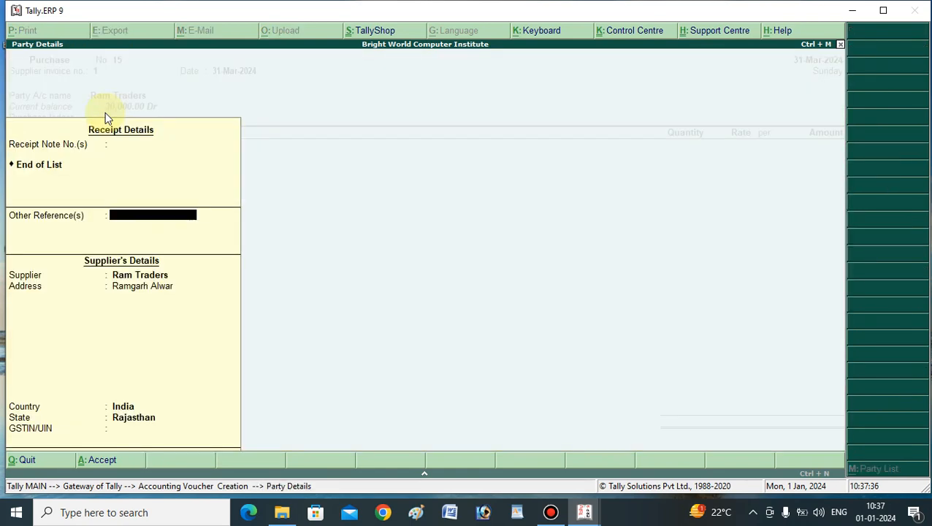
pyautogui.press('Return')
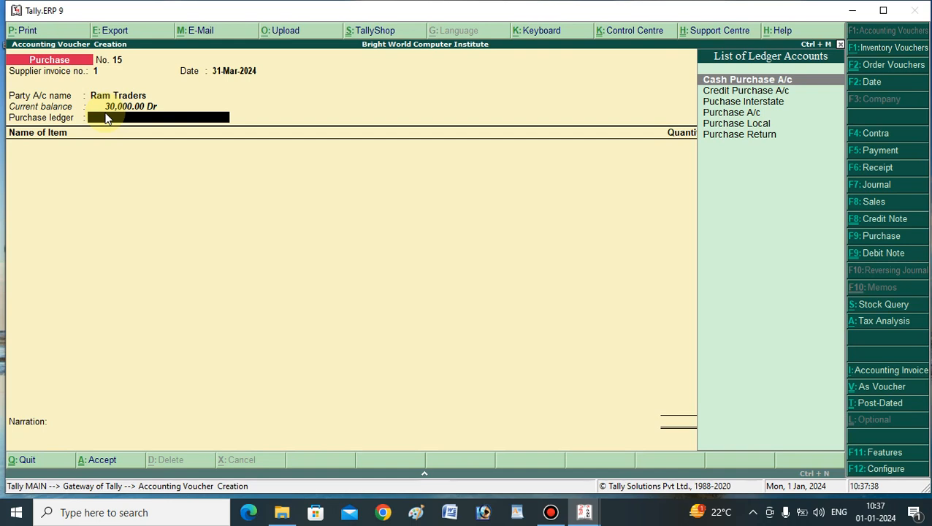
# - Select Purchase A/c as the purchase ledger for the voucher
pyautogui.press('Down')
pyautogui.press('Down')
pyautogui.press('Down')
pyautogui.press('Down')
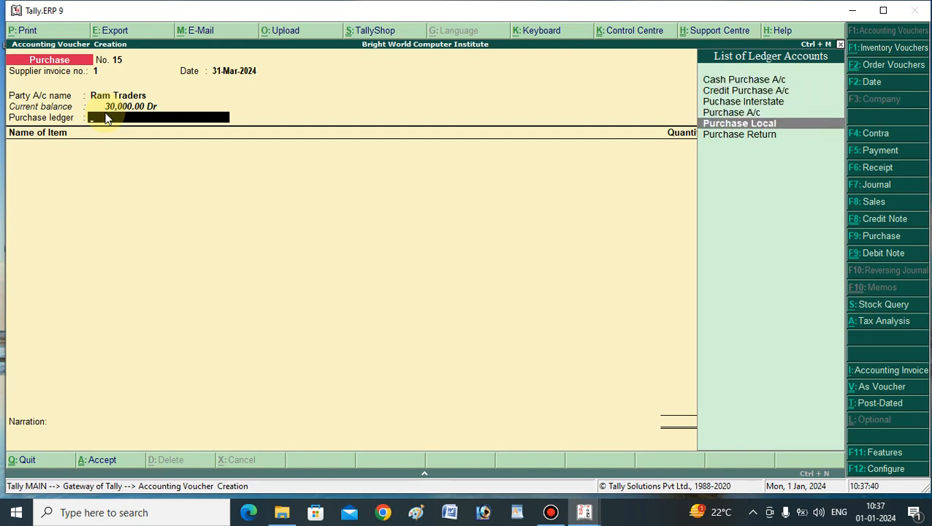
pyautogui.press('Up')
pyautogui.press('Return')
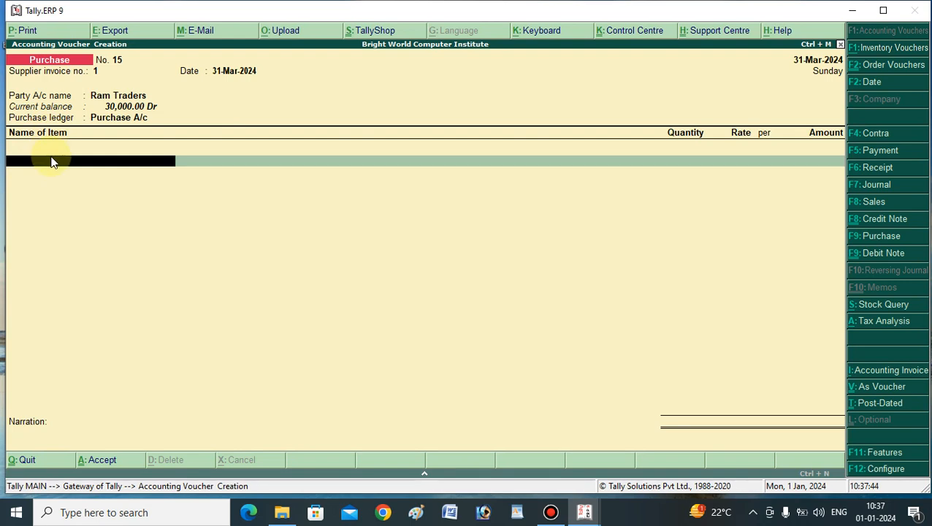
# - Add the CPU item to the purchase voucher with tracking number Not Applicable and Main Location as its location
pyautogui.write('CP')
pyautogui.press('Return')
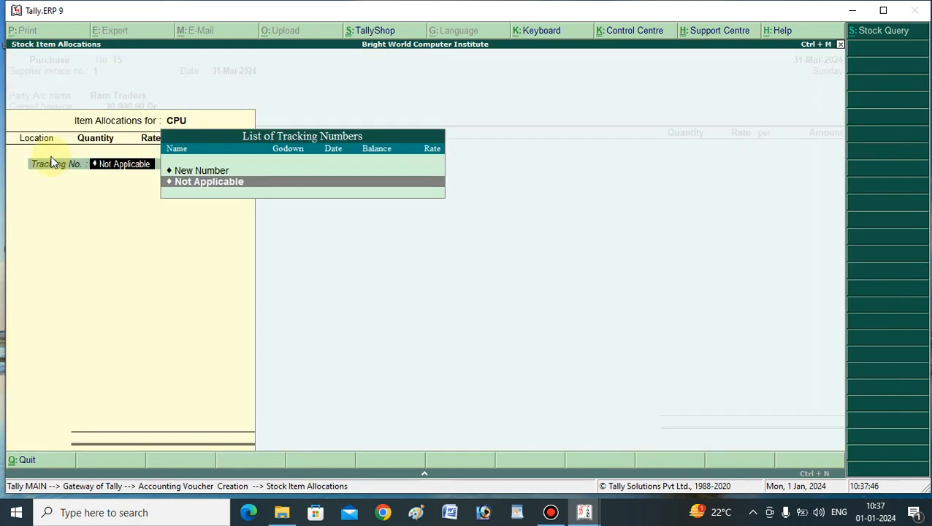
pyautogui.click(173, 183)
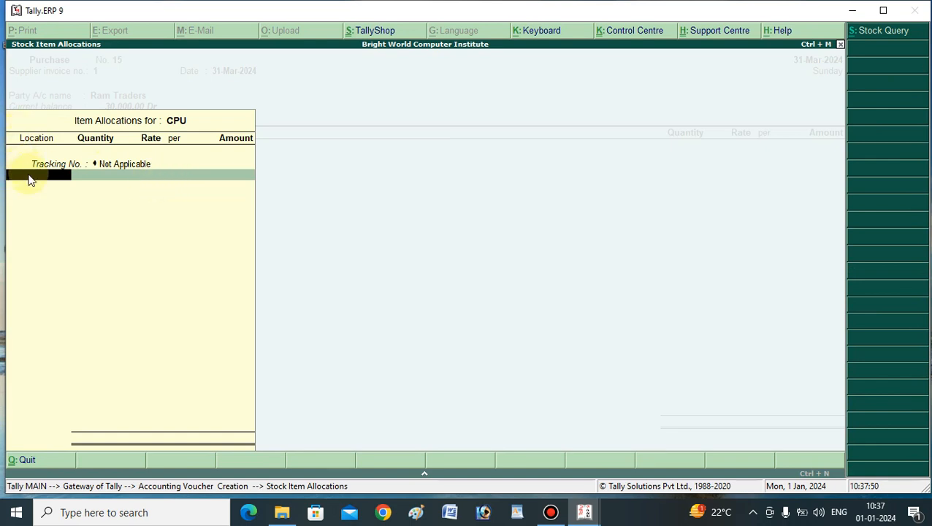
pyautogui.write('M')
pyautogui.press('Return')
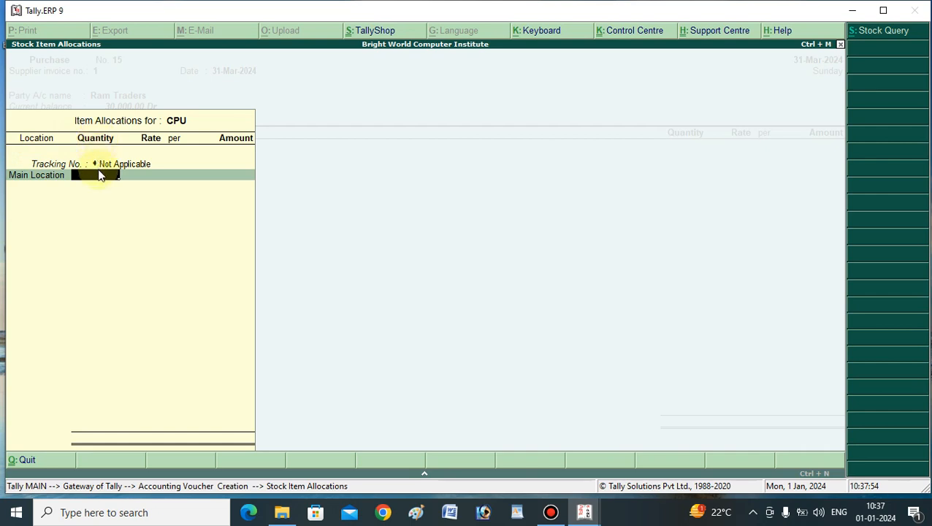
# - Set the CPU quantity to 10 pcs, accept the prefilled standard rate, and end the item allocation
pyautogui.write('10')
pyautogui.press('Return')
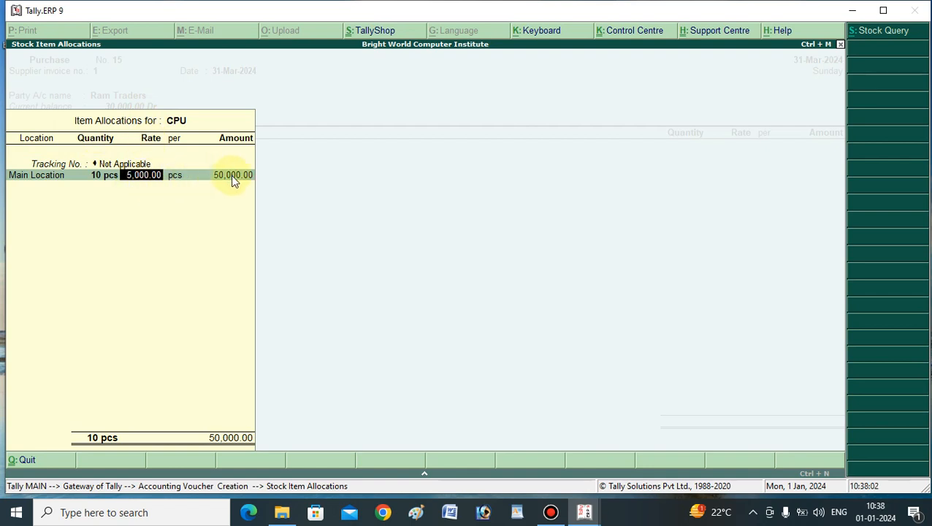
pyautogui.press('Return')
pyautogui.press('Return')
pyautogui.press('Return')
pyautogui.press('Return')
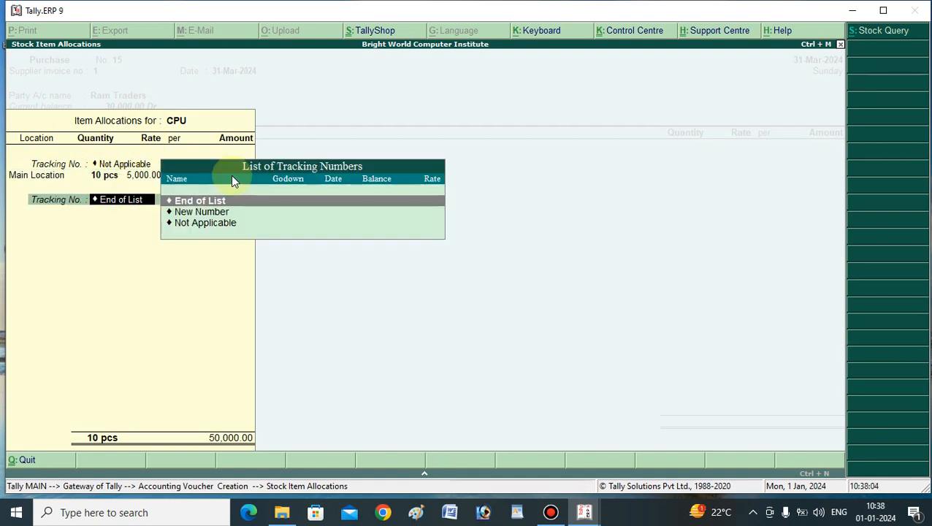
pyautogui.press('Return')
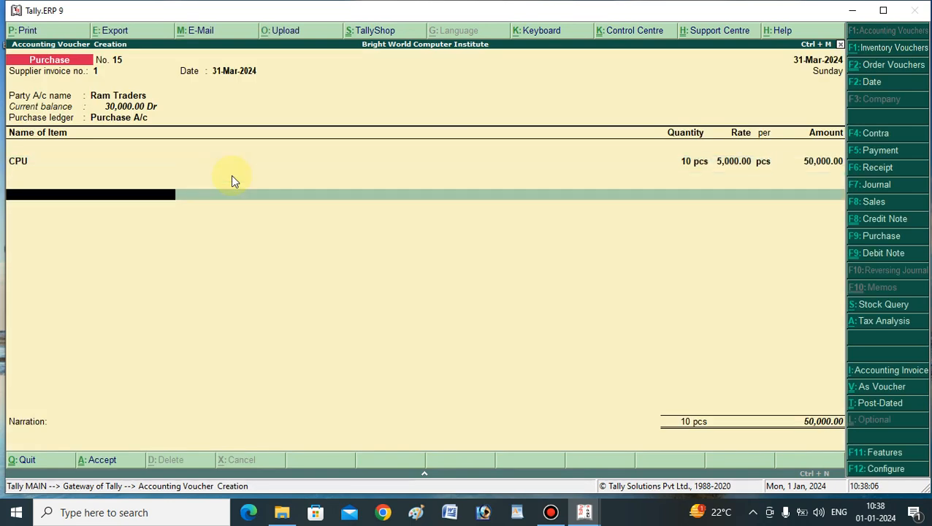
# - End the item list of the purchase voucher, leave the narration empty, and save the voucher
pyautogui.press('Return')
pyautogui.press('Return')
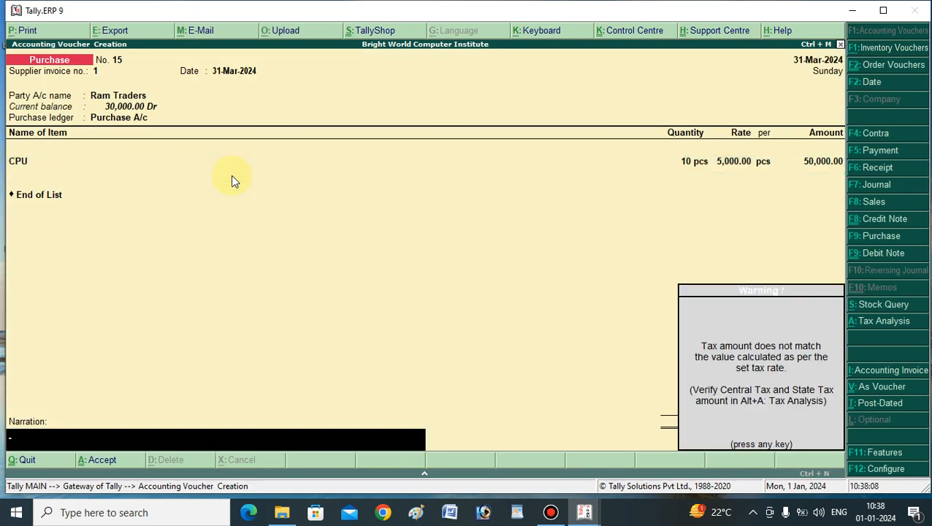
pyautogui.press('Return')
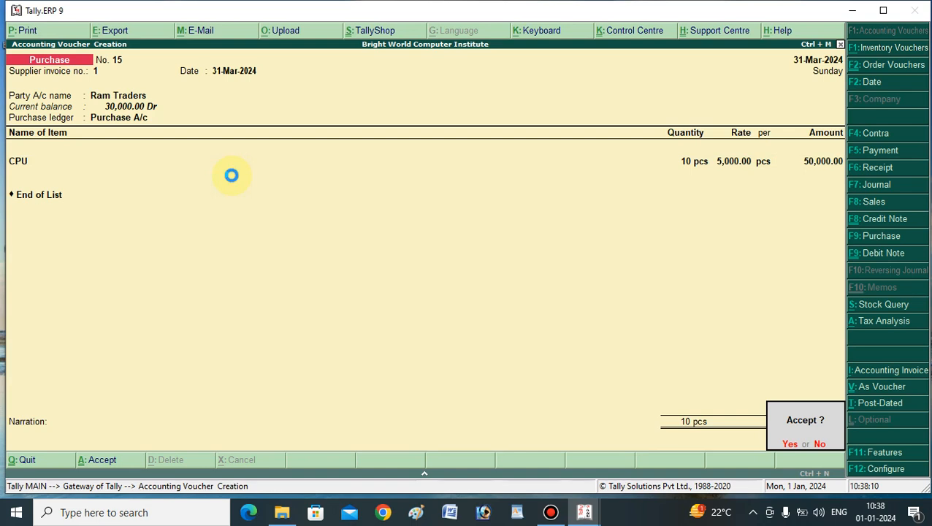
pyautogui.press('Return')
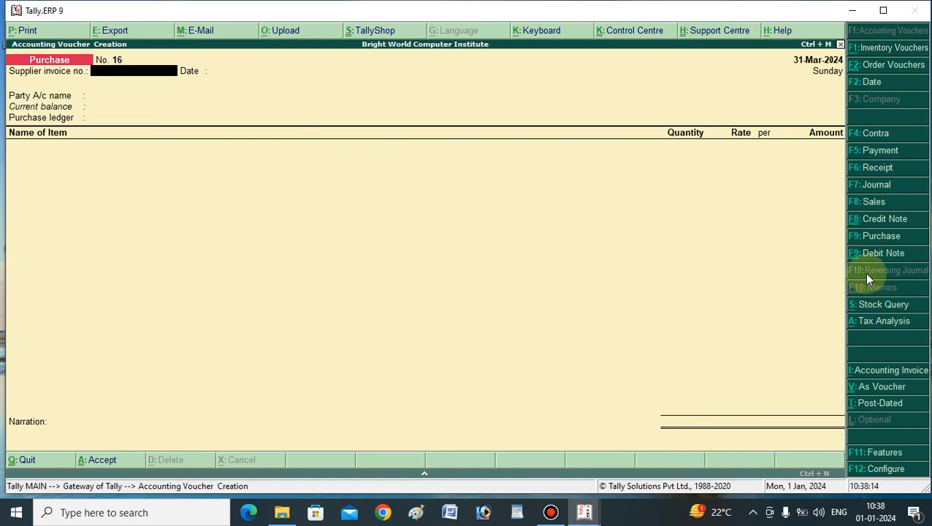
# - Start a Sales voucher with Cash as the party account, default party details, and Sales A/c as the sales ledger
pyautogui.click(870, 203)
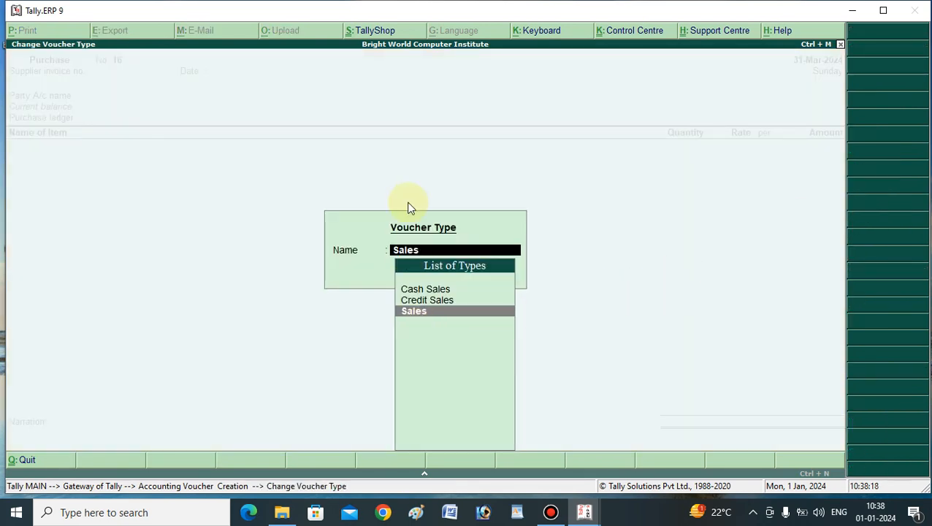
pyautogui.click(411, 314)
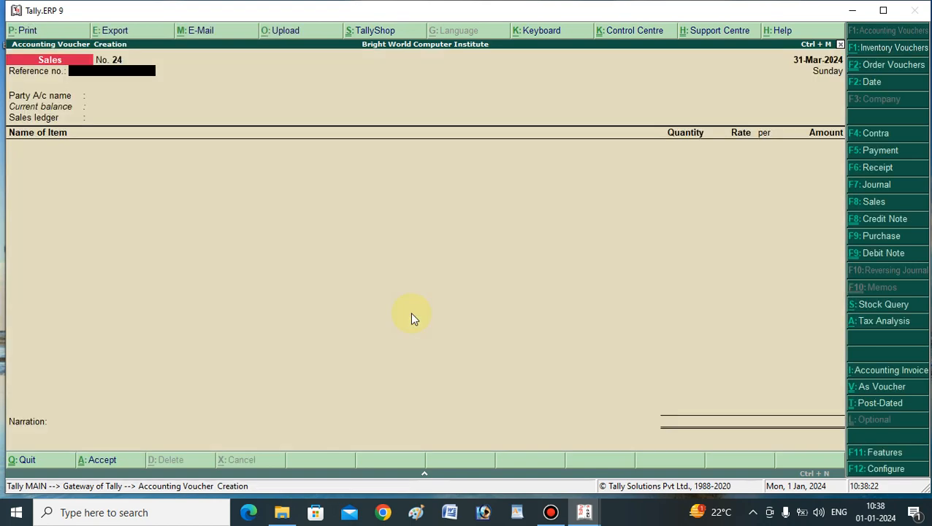
pyautogui.click(91, 94)
pyautogui.write('L')
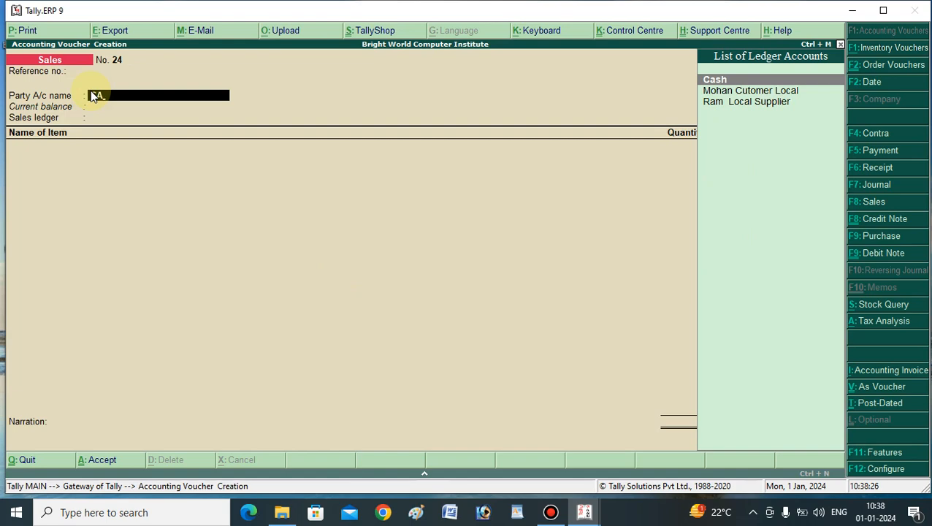
pyautogui.press('Return')
pyautogui.hotkey('ctrl', 'a')
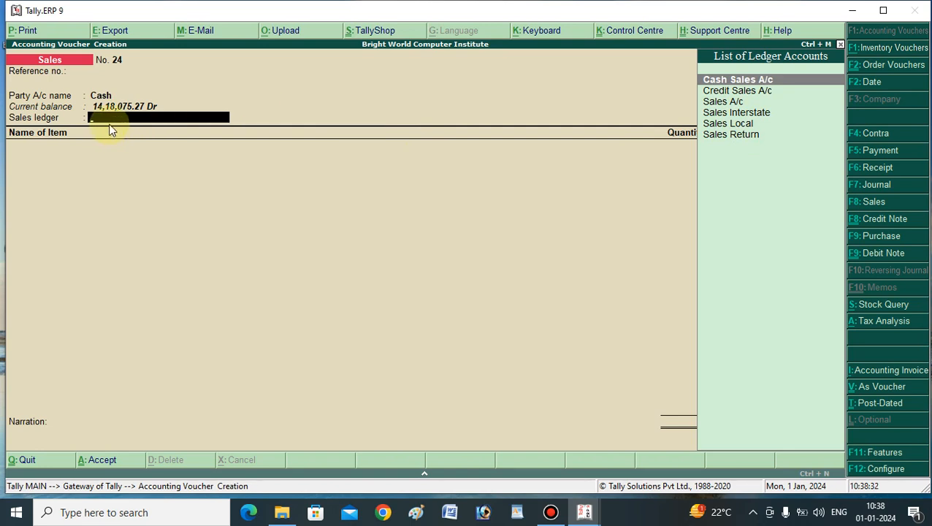
pyautogui.click(730, 106)
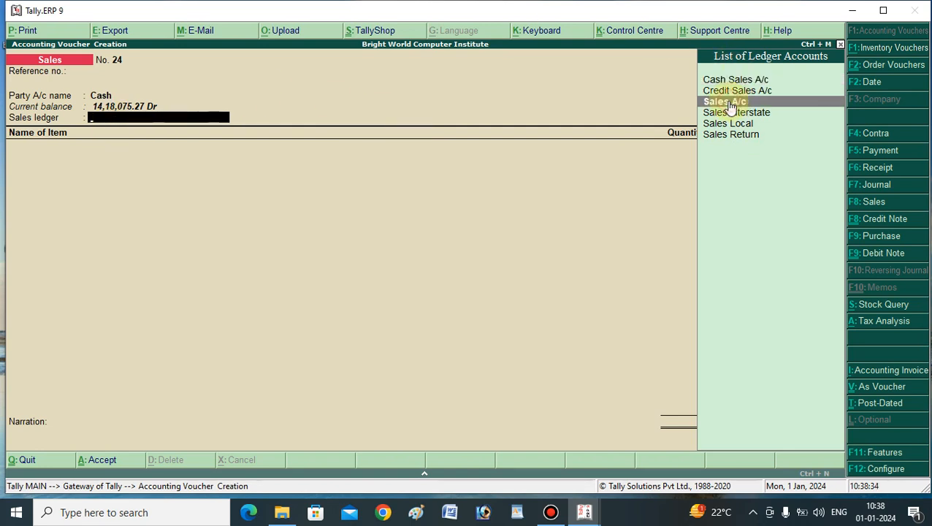
pyautogui.click(730, 106)
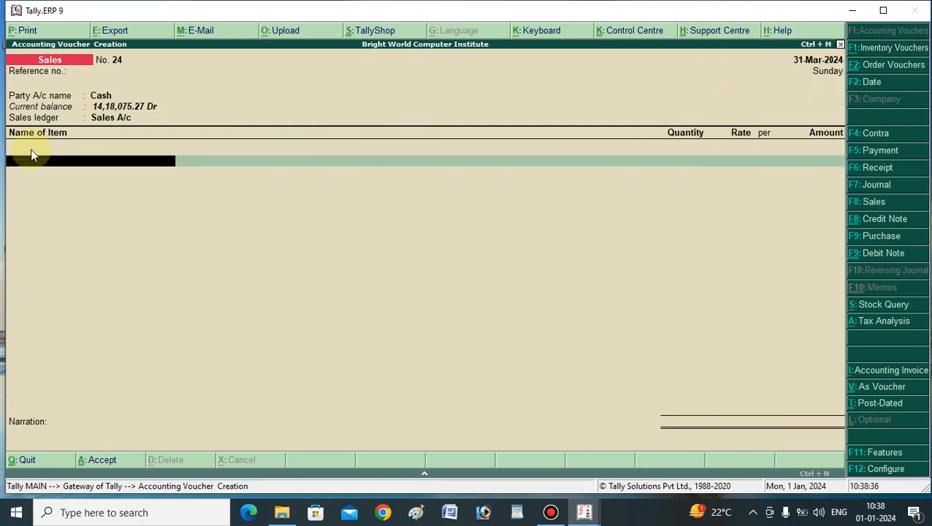
# - Add the CPU item to the sales voucher with tracking and order numbers Not Applicable and Main Location as its location
pyautogui.write('cp')
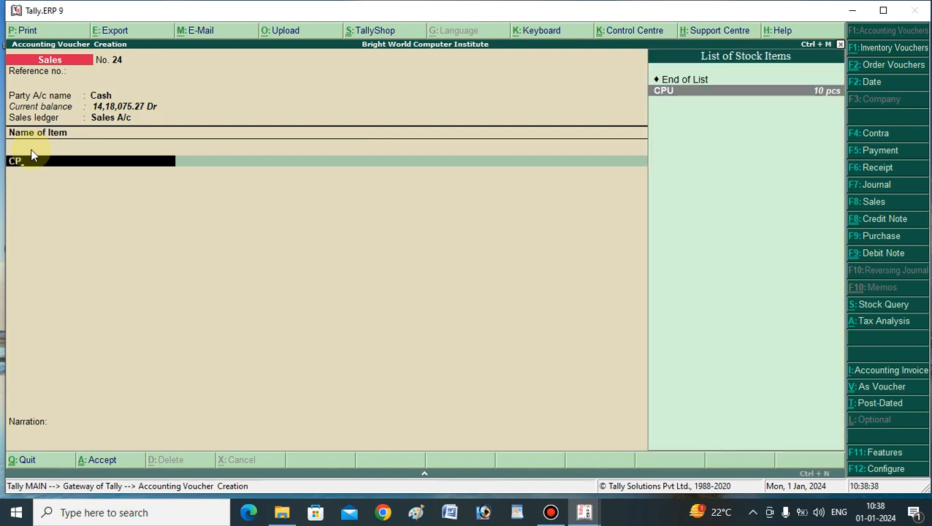
pyautogui.press('Return')
pyautogui.press('Return')
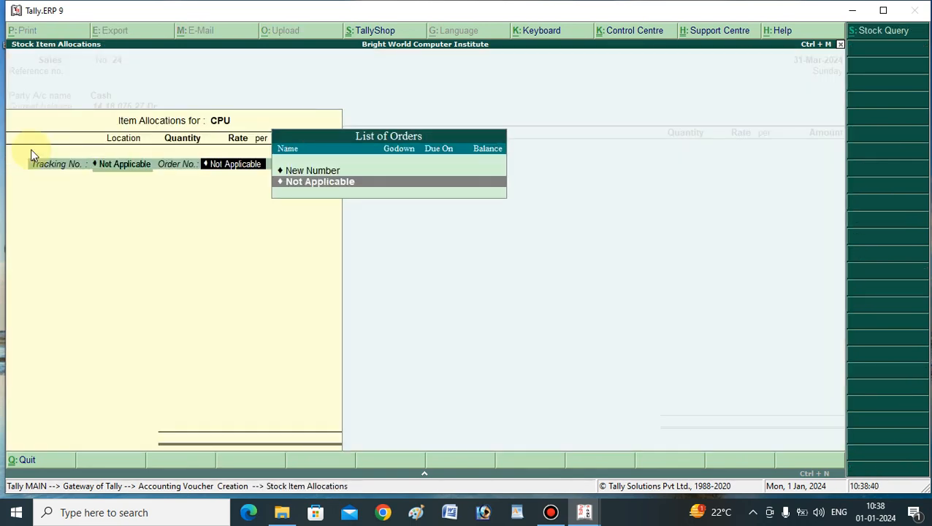
pyautogui.press('Return')
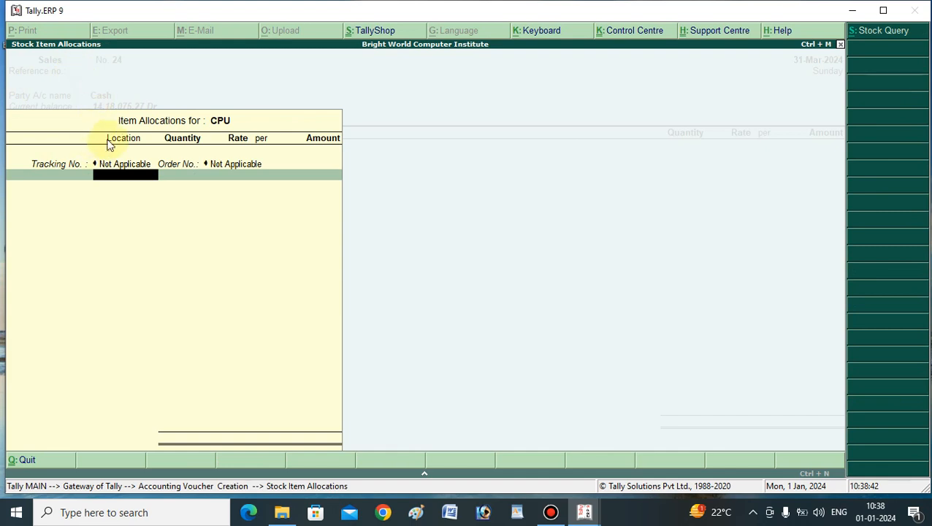
pyautogui.press('Return')
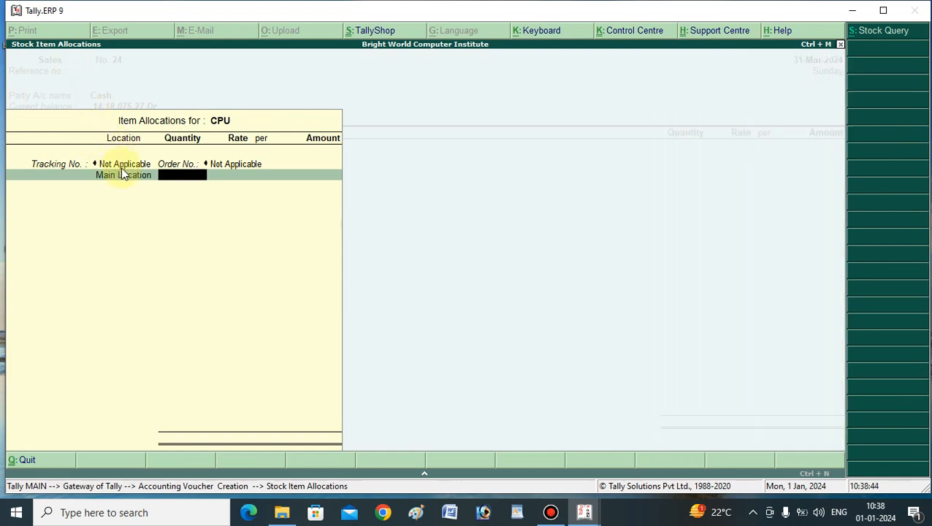
# - Set the CPU quantity to 1 pcs, accept the prefilled selling rate, and end the item allocation
pyautogui.write('1')
pyautogui.press('Return')
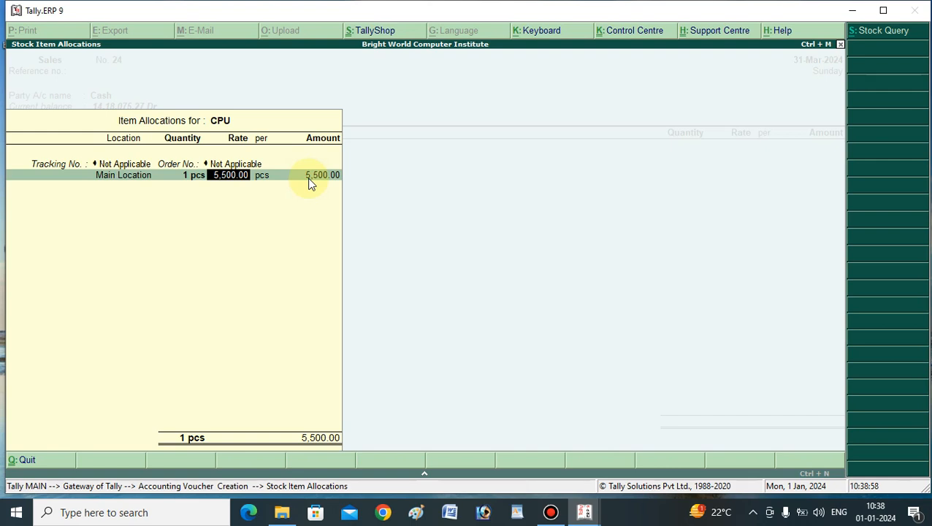
pyautogui.press('Return')
pyautogui.press('Return')
pyautogui.press('Return')
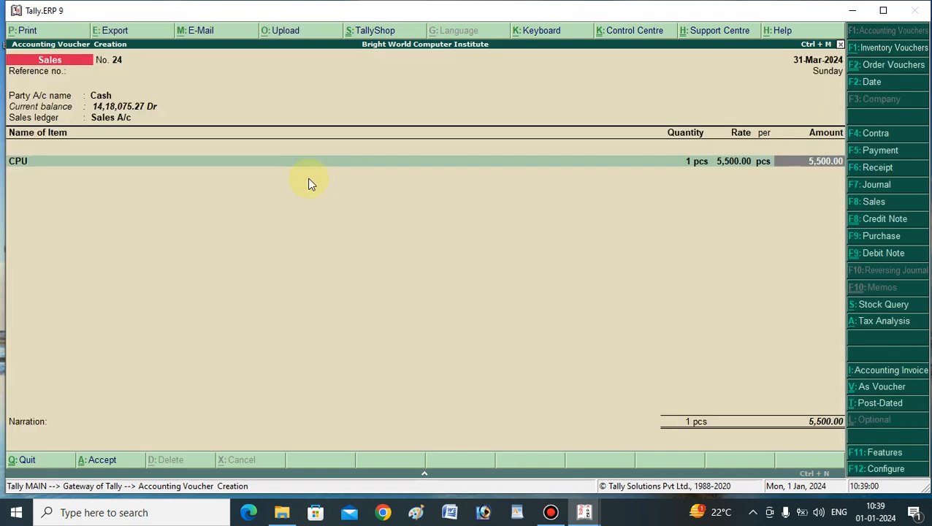
# - End the sales voucher's item list, leave the narration empty, and save the voucher
pyautogui.press('Return')
pyautogui.press('Return')
pyautogui.press('Return')
pyautogui.press('Return')
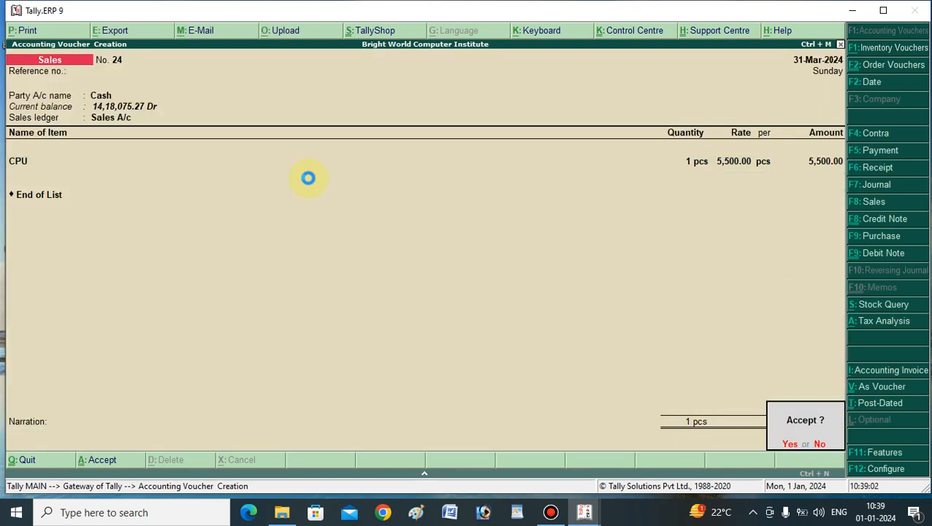
pyautogui.press('Return')
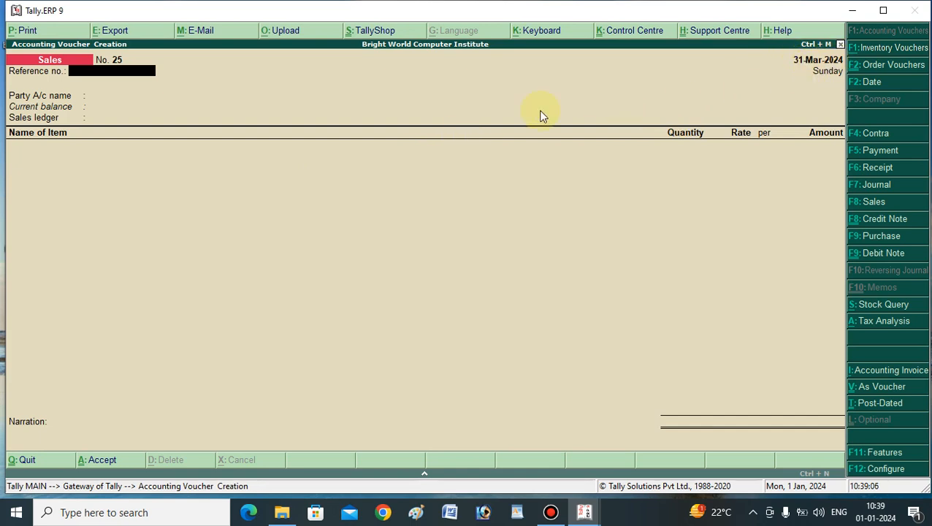
# - Change the date of the new sales voucher to 1-Mar-2024
pyautogui.click(869, 82)
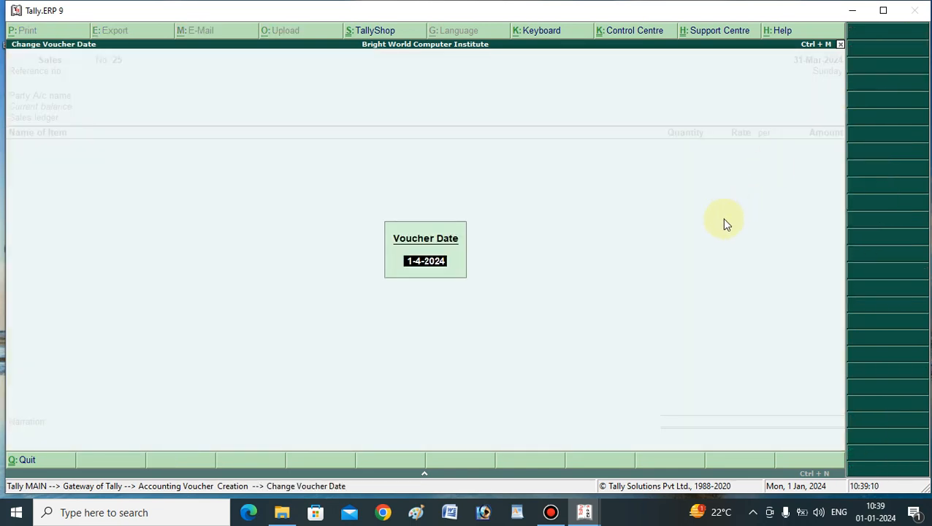
pyautogui.write('1-3')
pyautogui.press('Return')
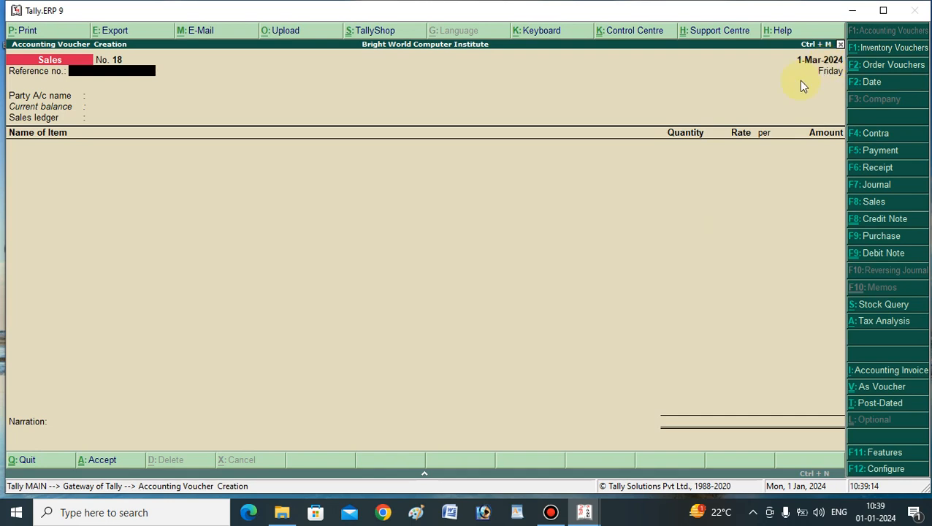
# - Choose Cash as the party account with default party details and Sales A/c as the sales ledger
pyautogui.click(108, 101)
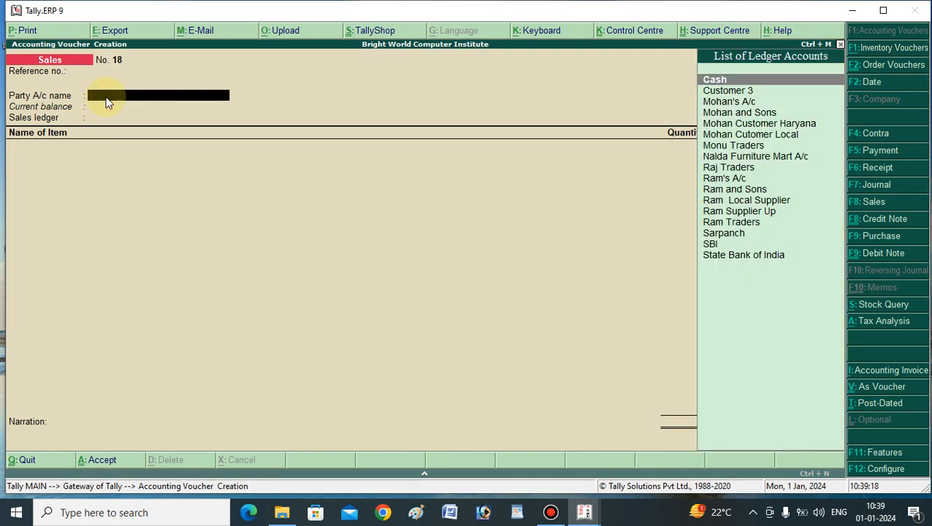
pyautogui.write('CA')
pyautogui.press('Return')
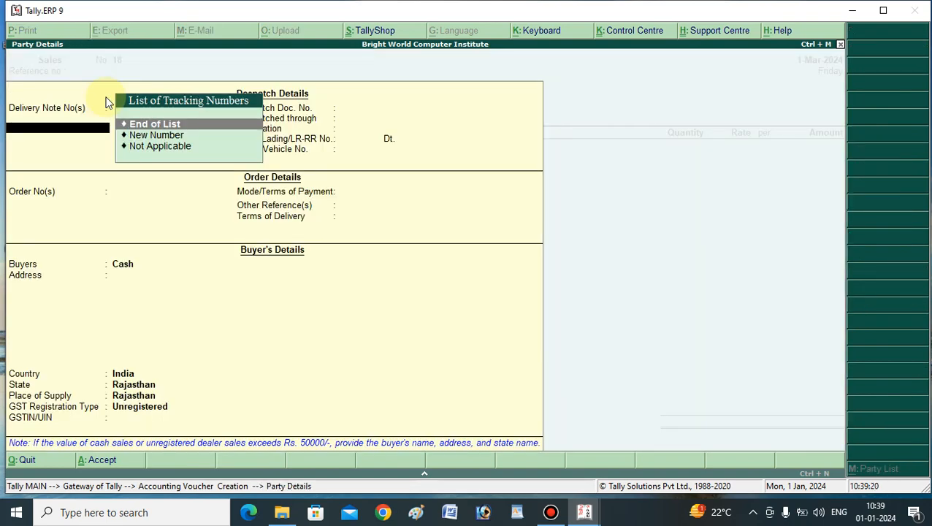
pyautogui.hotkey('ctrl', 'a')
pyautogui.press('Down')
pyautogui.press('Down')
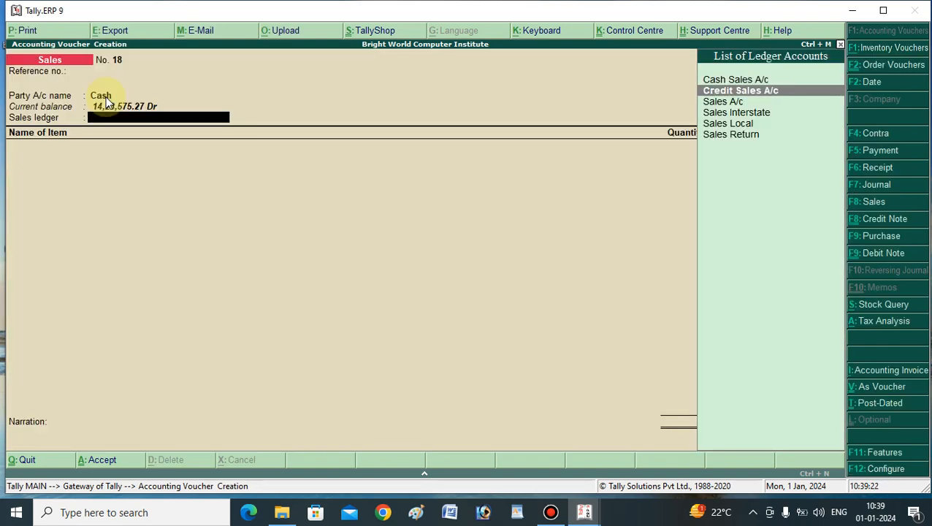
pyautogui.press('Return')
# - Add CPU to this sales voucher, keeping tracking and order numbers Not Applicable and choosing Main Location
pyautogui.write('CP')
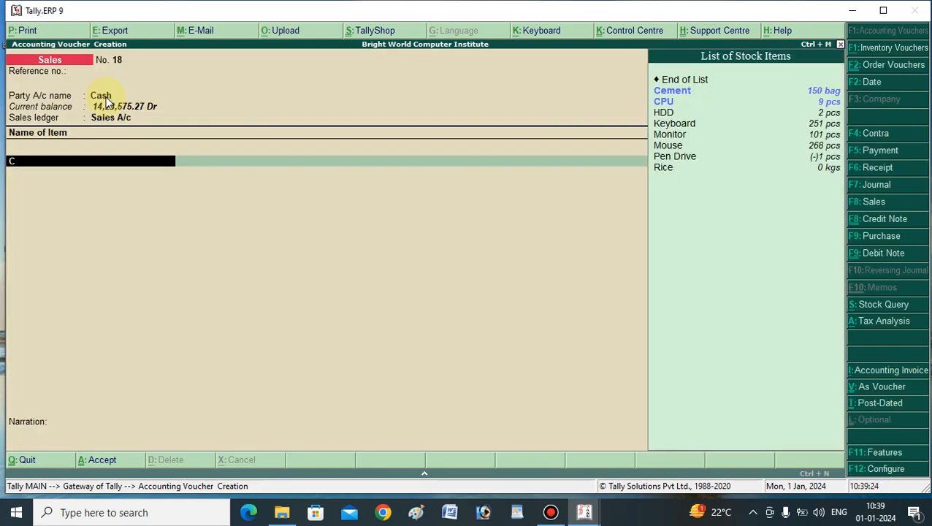
pyautogui.press('Return')
pyautogui.press('Return')
pyautogui.press('Return')
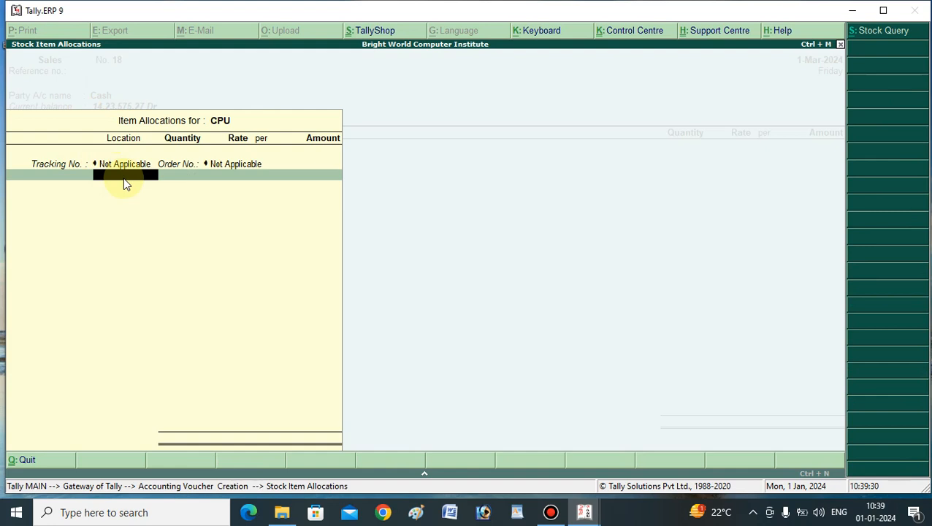
pyautogui.write('m')
pyautogui.press('Return')
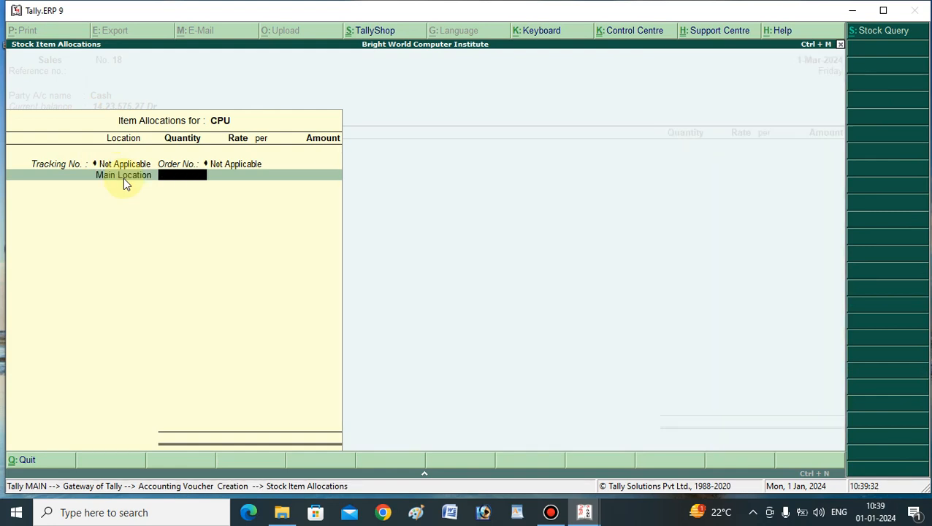
# - Set the CPU quantity to 2 pcs and quit the item allocation without entering a rate
pyautogui.write('2')
pyautogui.press('Return')
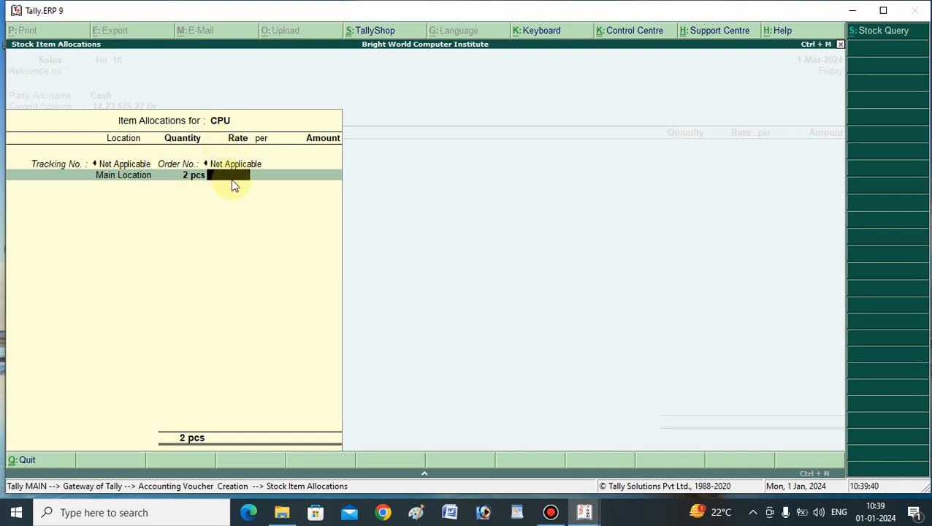
pyautogui.press('Escape')
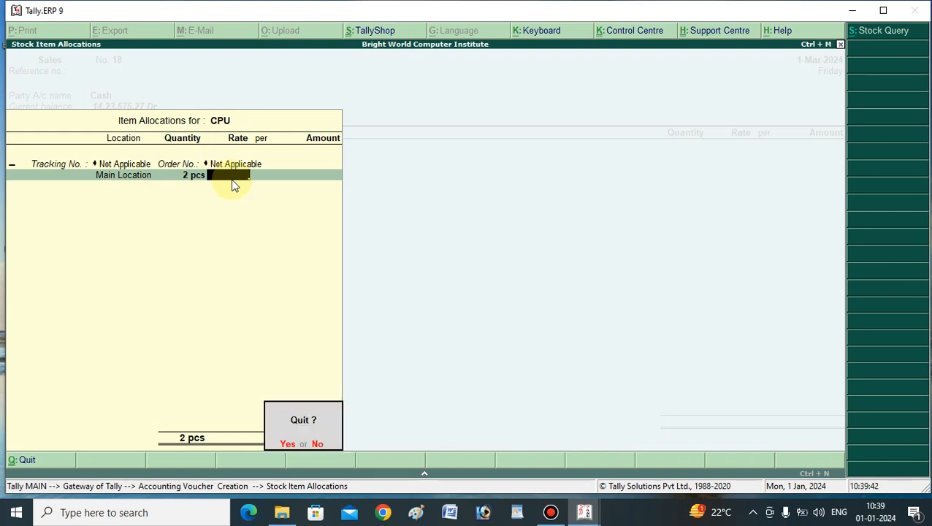
pyautogui.press('Return')
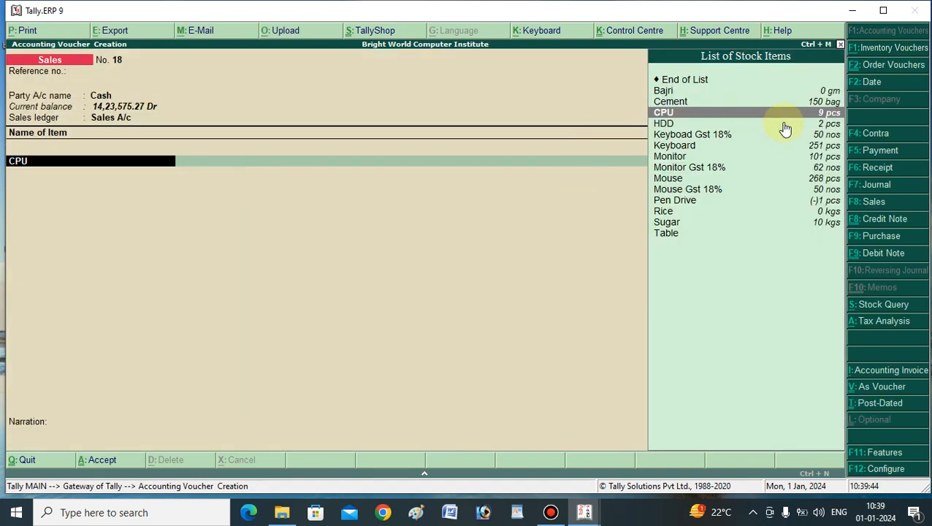
# - Set the date of the sales voucher to 31-Mar-2024
pyautogui.click(856, 84)
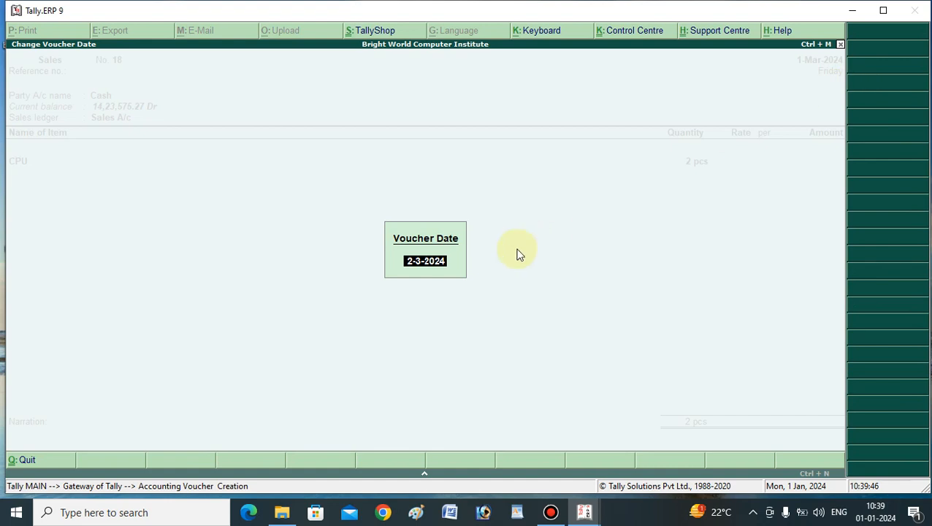
pyautogui.write('31-3-2024')
pyautogui.press('Return')
pyautogui.press('2')
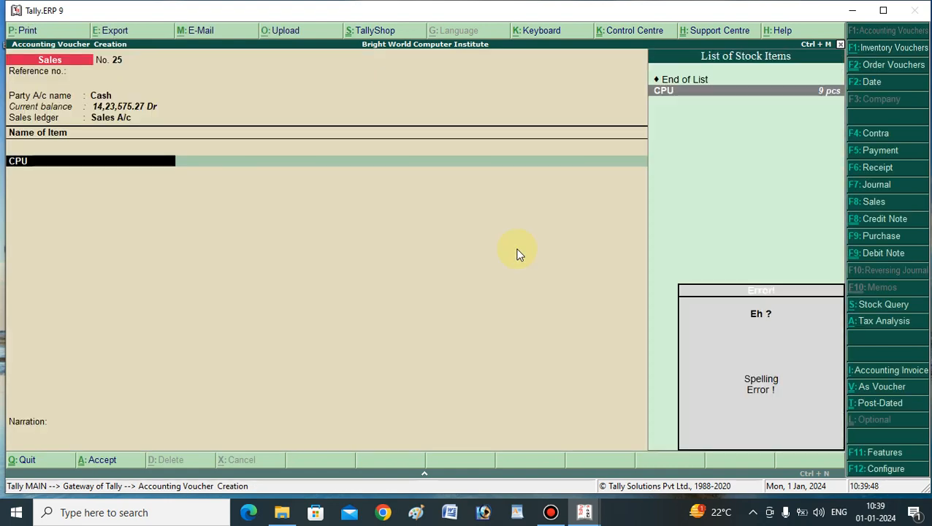
pyautogui.click(867, 81)
pyautogui.write('31-3')
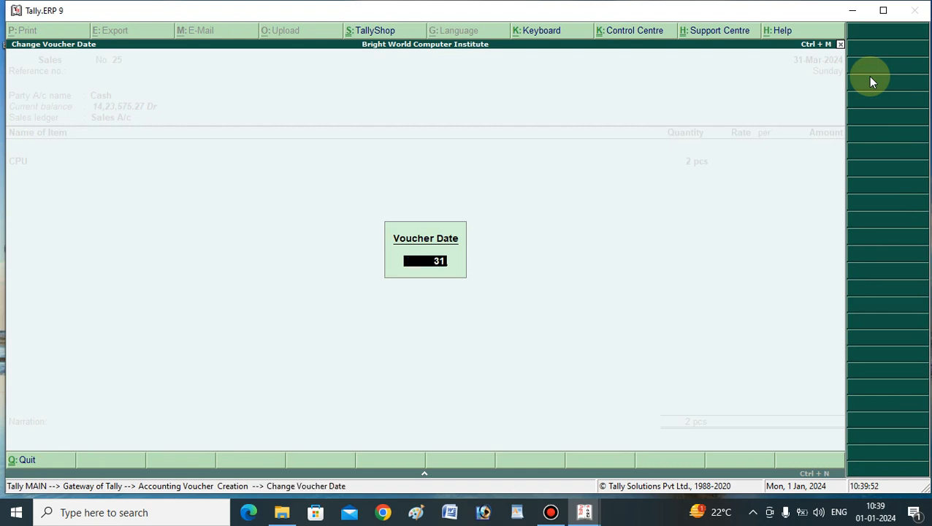
pyautogui.press('Return')
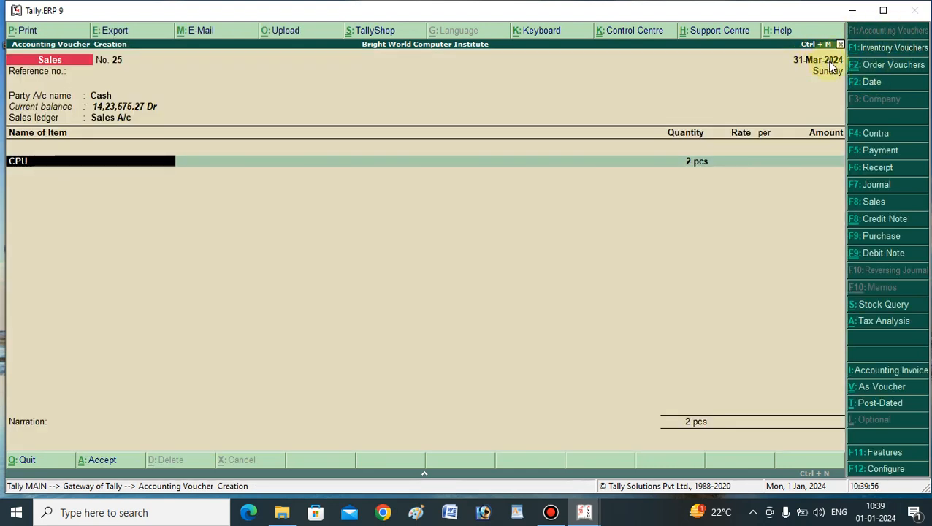
# - Reopen the CPU allocation, keep Main Location and 2 pcs, accept the prefilled selling rate, and end the allocation
pyautogui.press('Return')
pyautogui.press('Return')
pyautogui.press('Return')
pyautogui.press('Return')
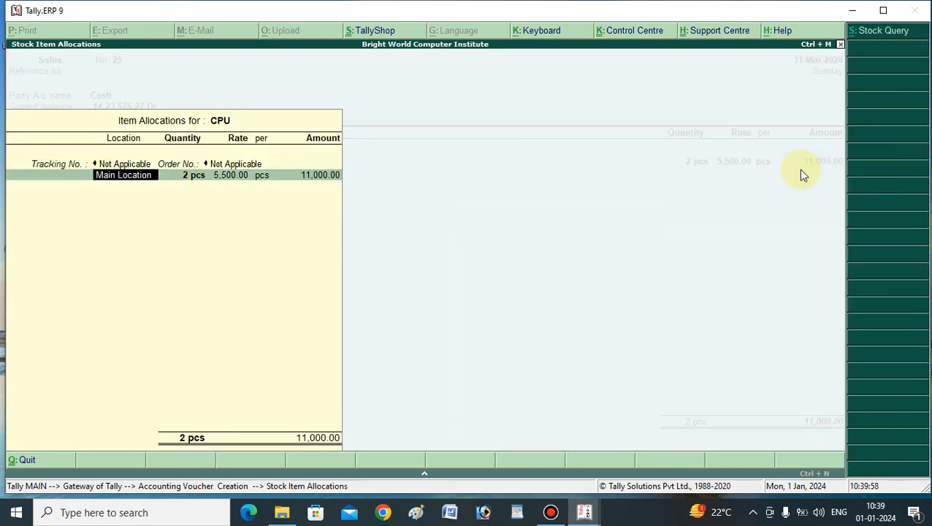
pyautogui.press('Return')
pyautogui.press('Return')
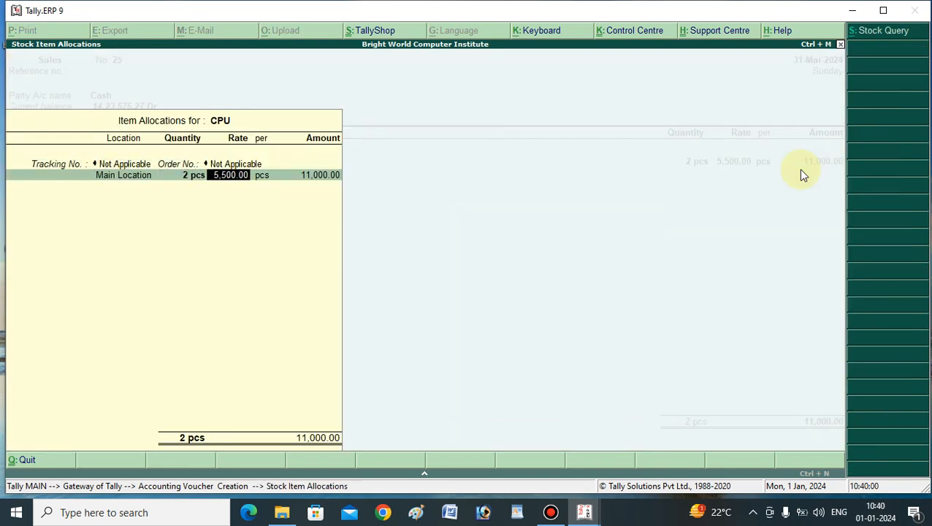
pyautogui.press('Return')
pyautogui.press('Return')
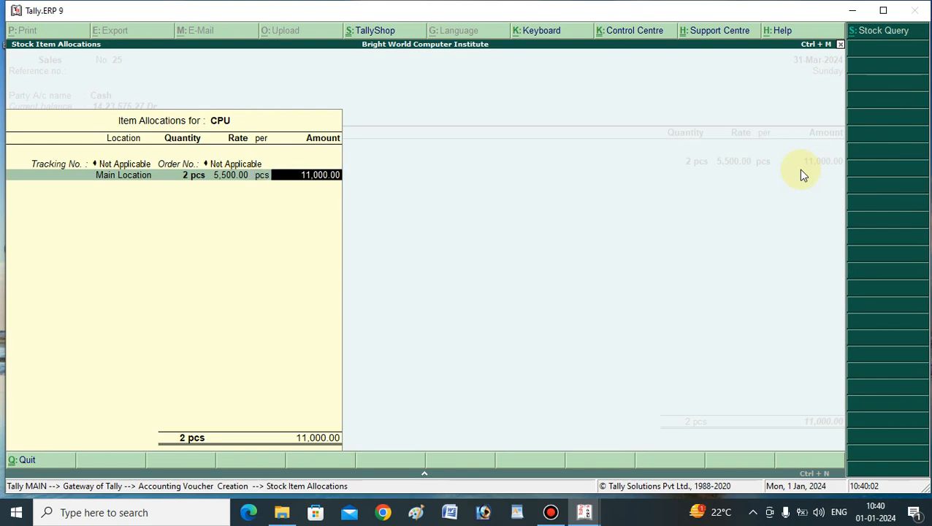
pyautogui.press('Return')
pyautogui.press('Return')
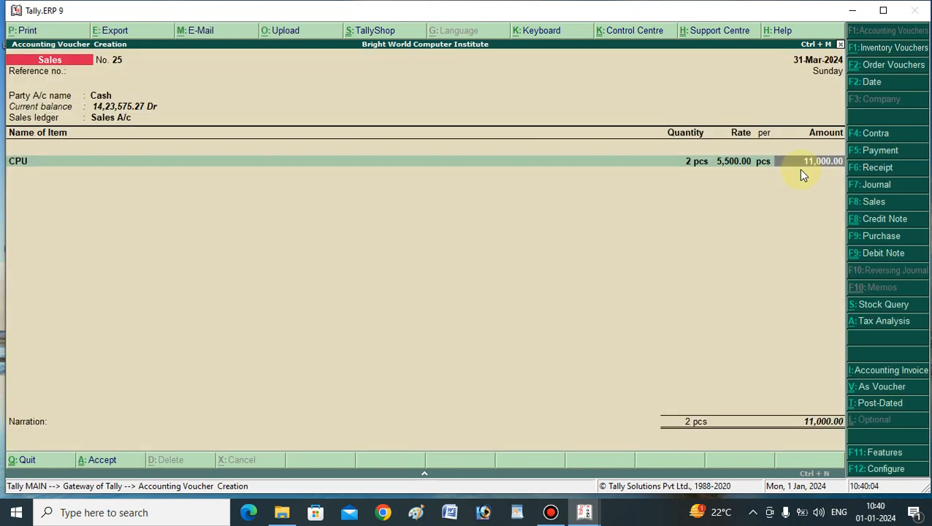
# - Finish the item list for the 2 pcs CPU sale, leave the narration empty, and save the voucher
pyautogui.press('Return')
pyautogui.press('Return')
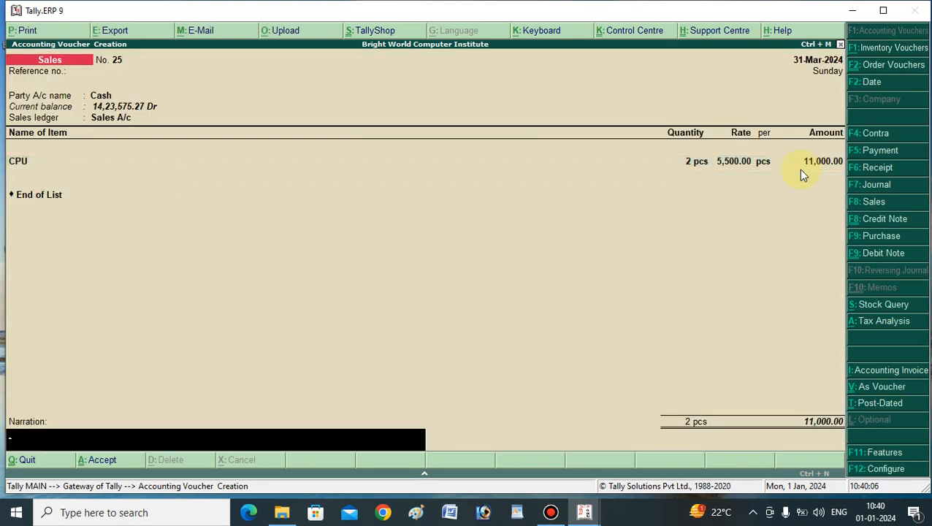
pyautogui.press('Return')
pyautogui.press('Return')
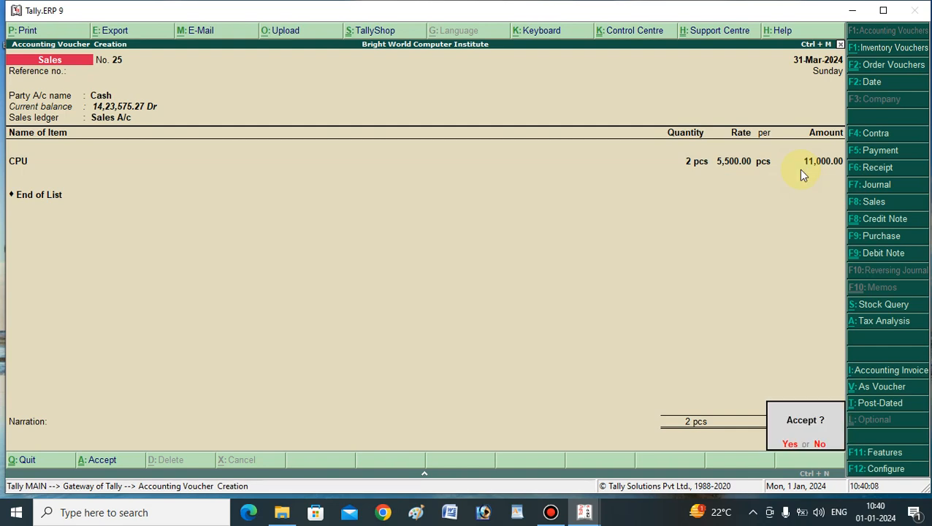
pyautogui.press('Return')
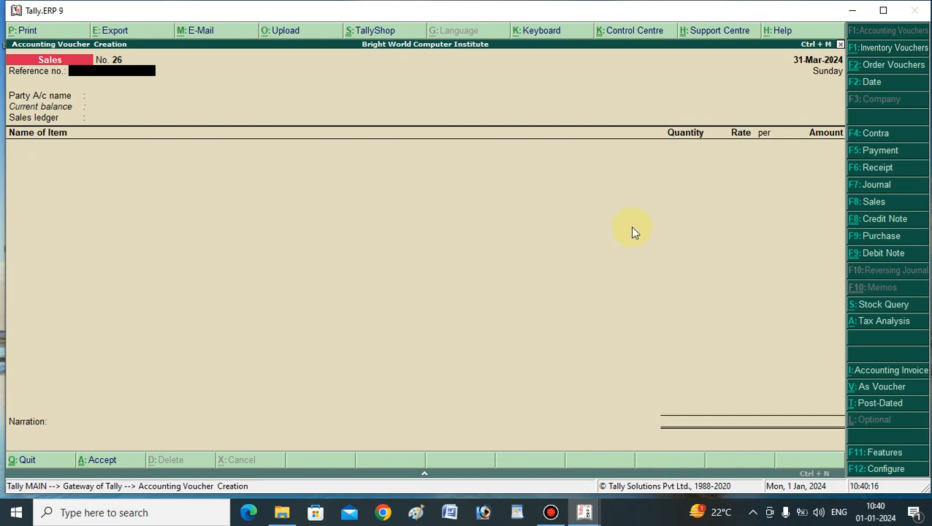
# - Choose Cash as the party account and Cash Sales A/c as the sales ledger for another sales voucher
pyautogui.click(363, 207)
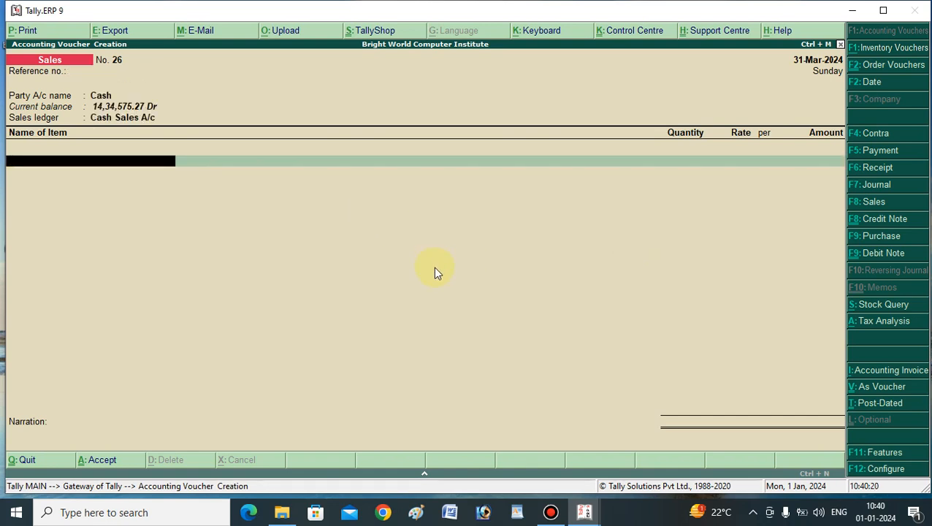